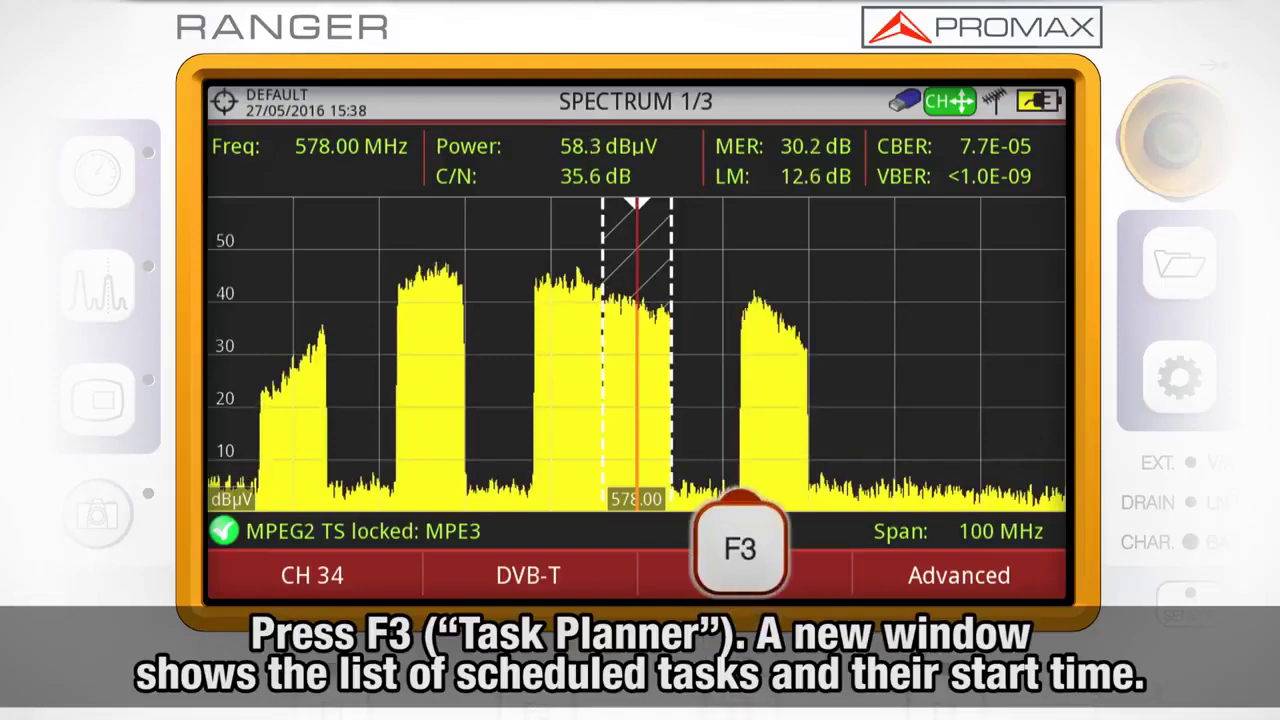
# Step: Open the Task Planner from Tools, showing the finished Capture SPECTRUM 1/3 task
pyautogui.press('F3')
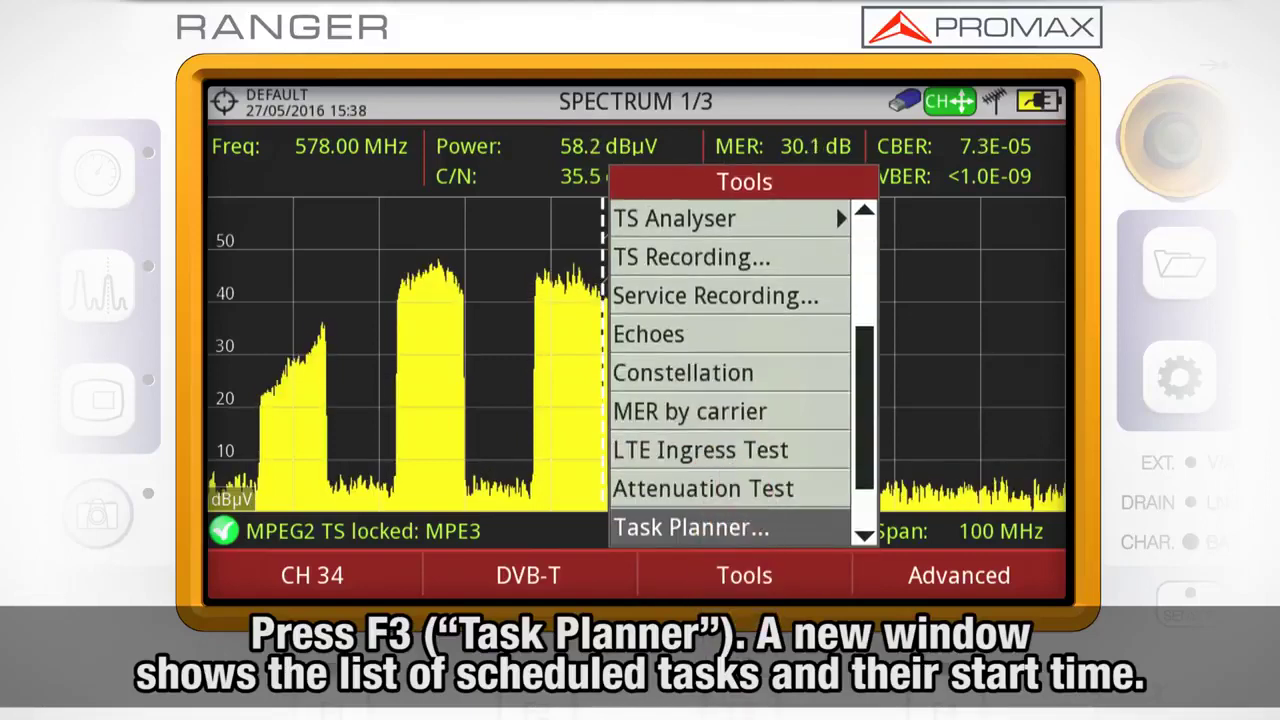
pyautogui.press('F3')
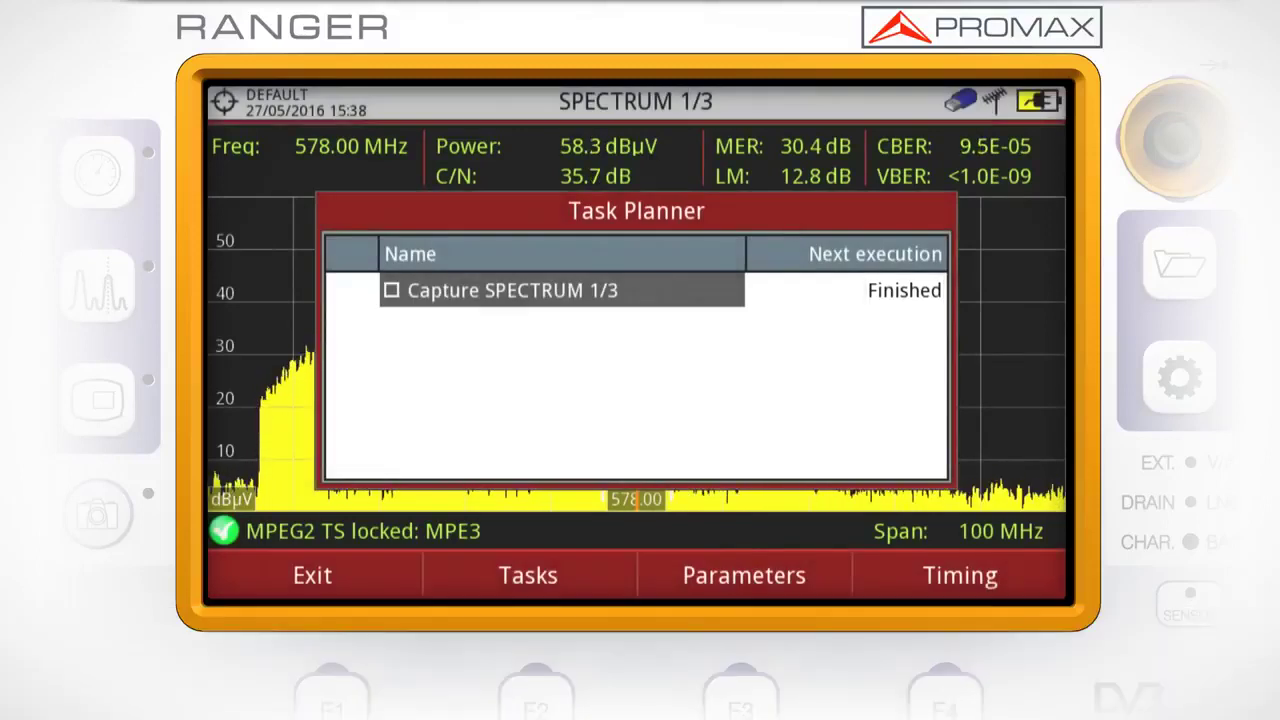
# Step: Browse the Tasks menu entries Add, Delete, Go to files and View Log
pyautogui.press('F2')
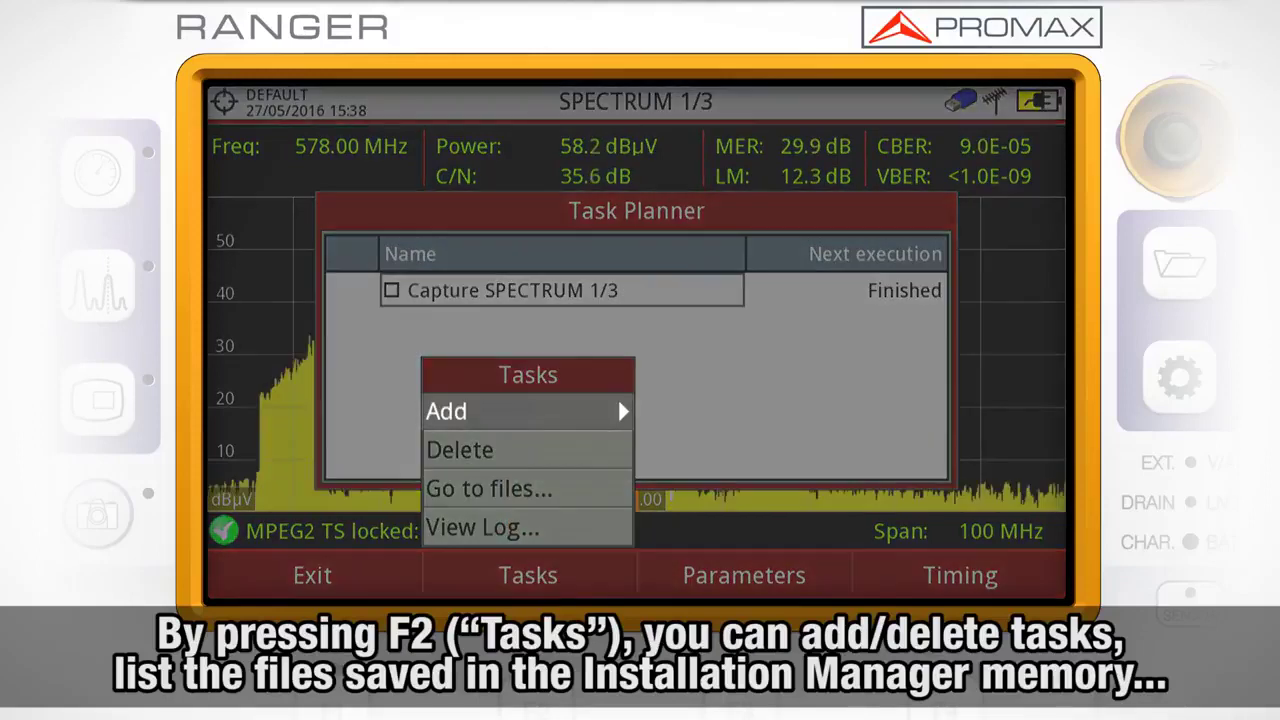
pyautogui.press('Down')
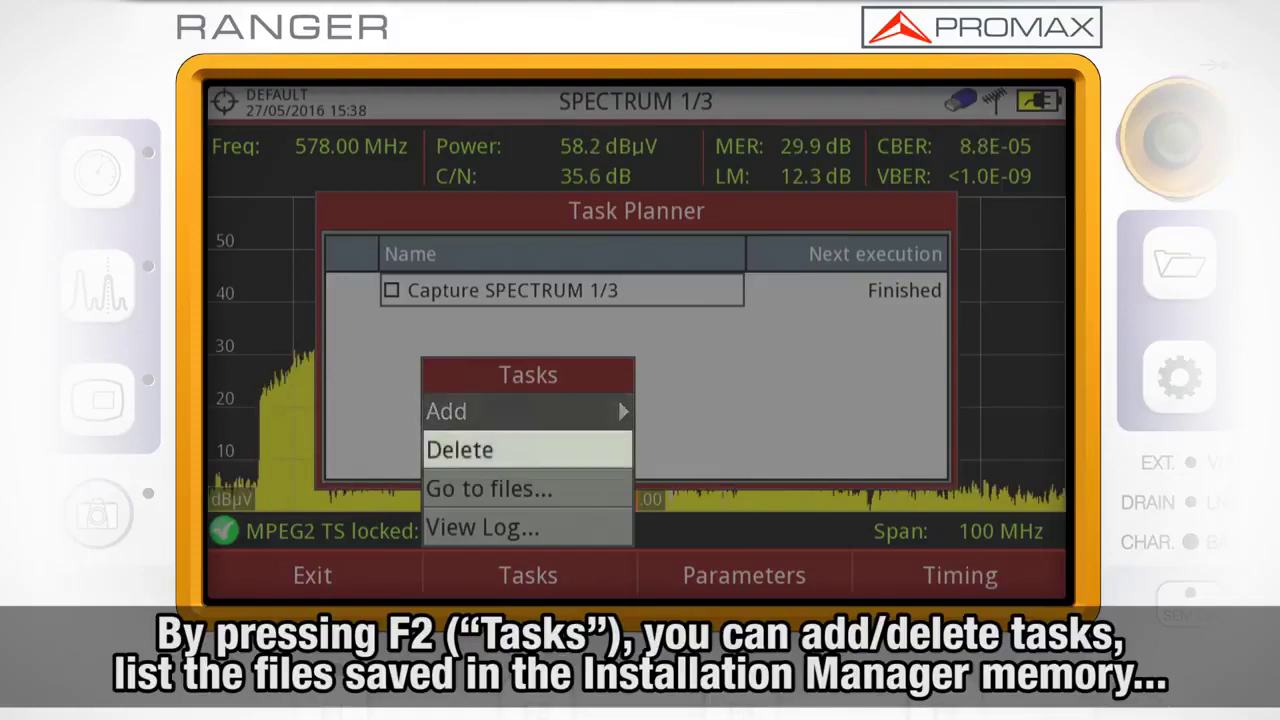
pyautogui.press('Down')
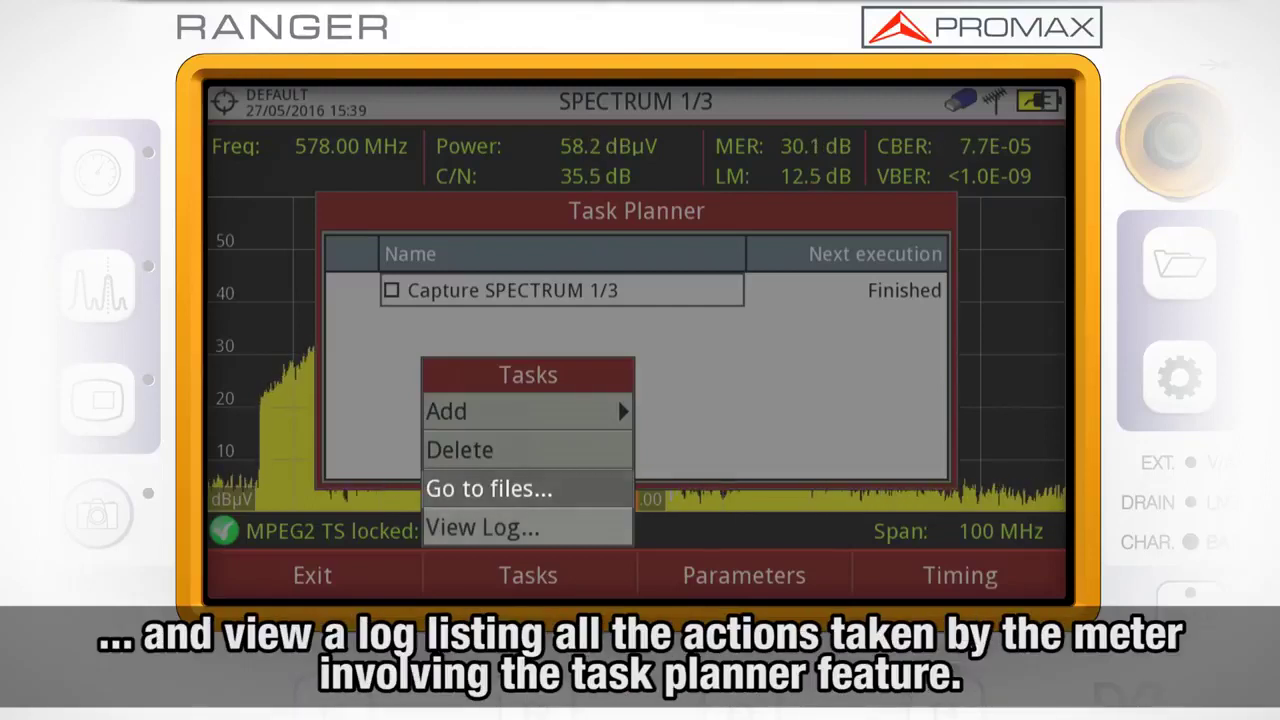
pyautogui.press('Down')
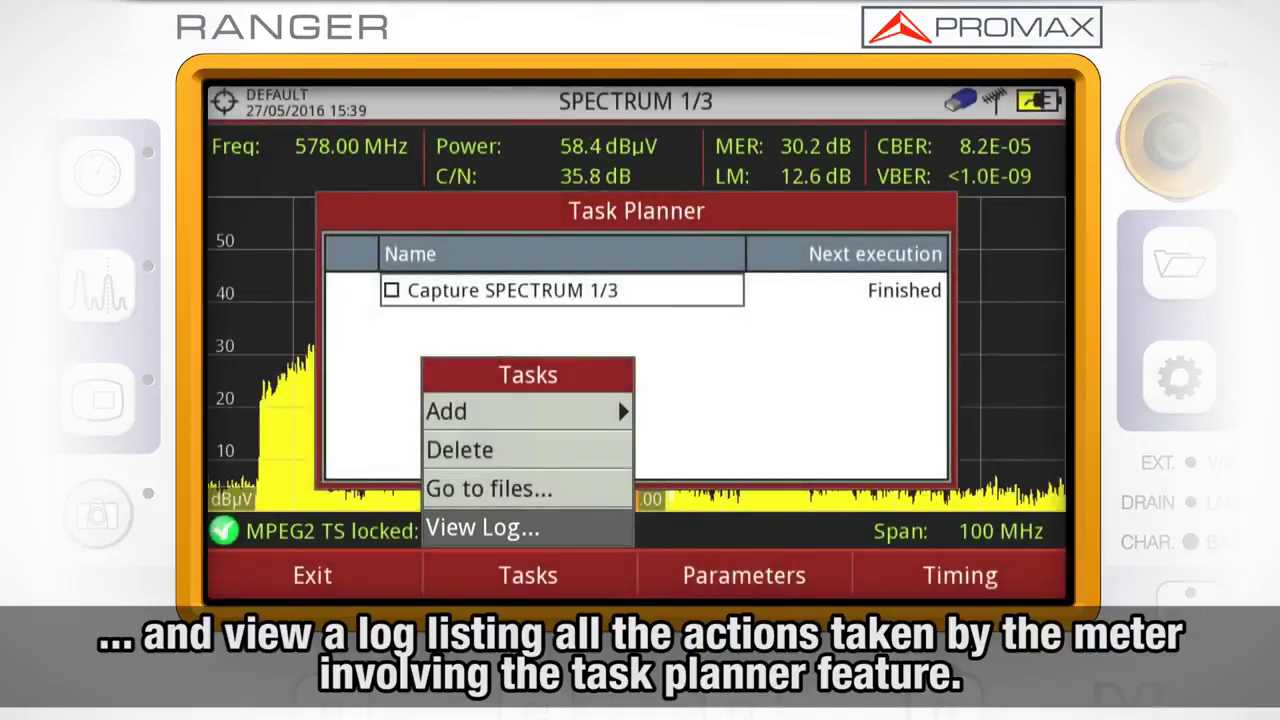
pyautogui.press('Up')
pyautogui.press('Up')
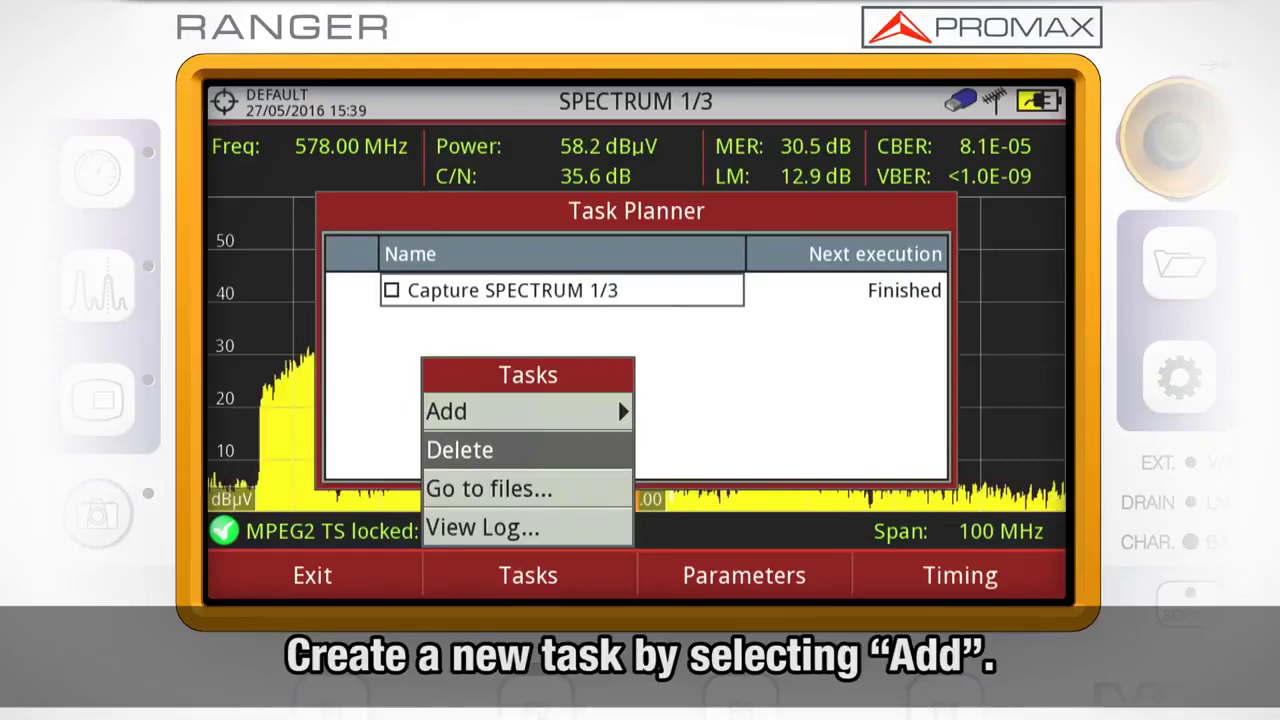
pyautogui.press('Up')
# Step: Add a new Datalogger task so its setup dialog opens with file DATALOG0
pyautogui.press('Return')
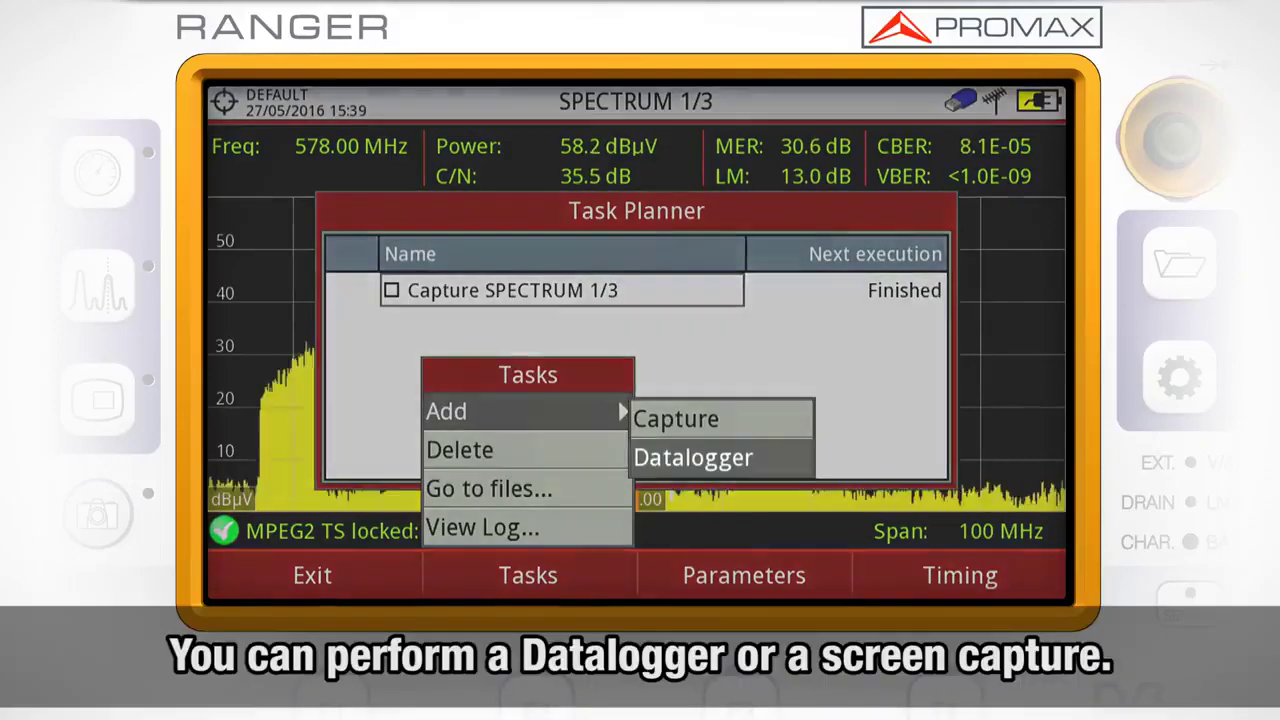
pyautogui.press('Up')
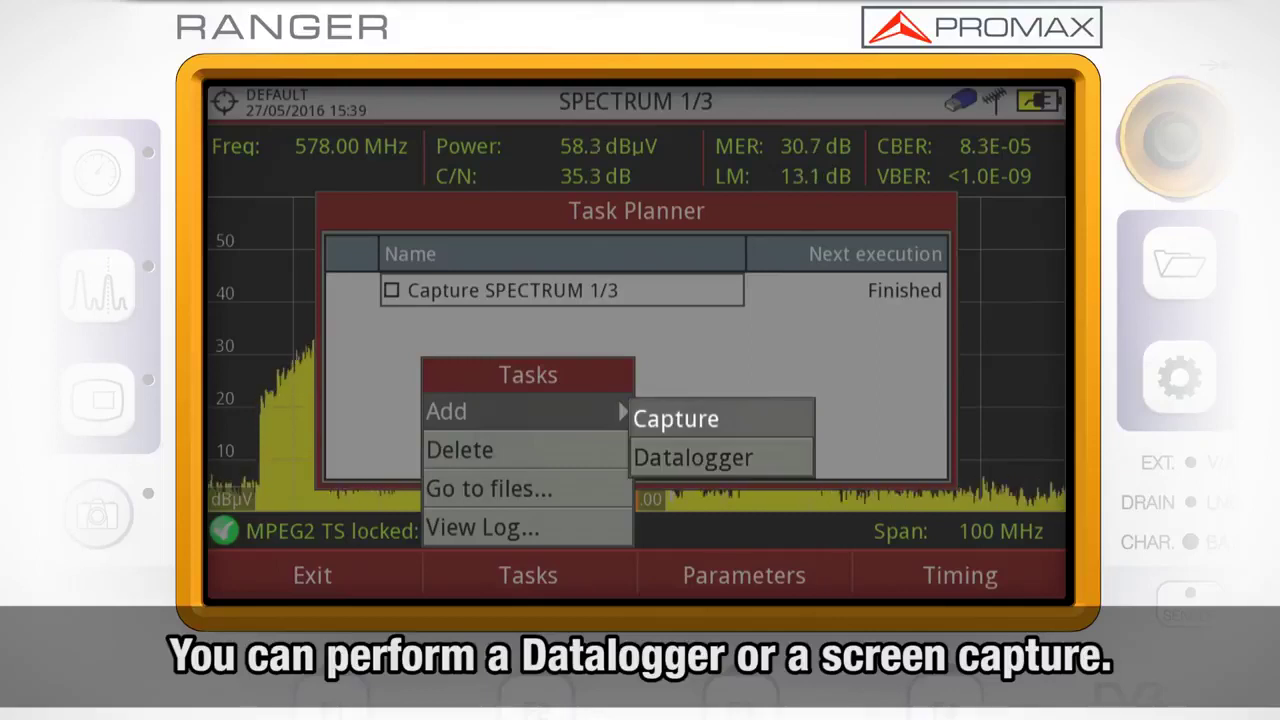
pyautogui.press('Down')
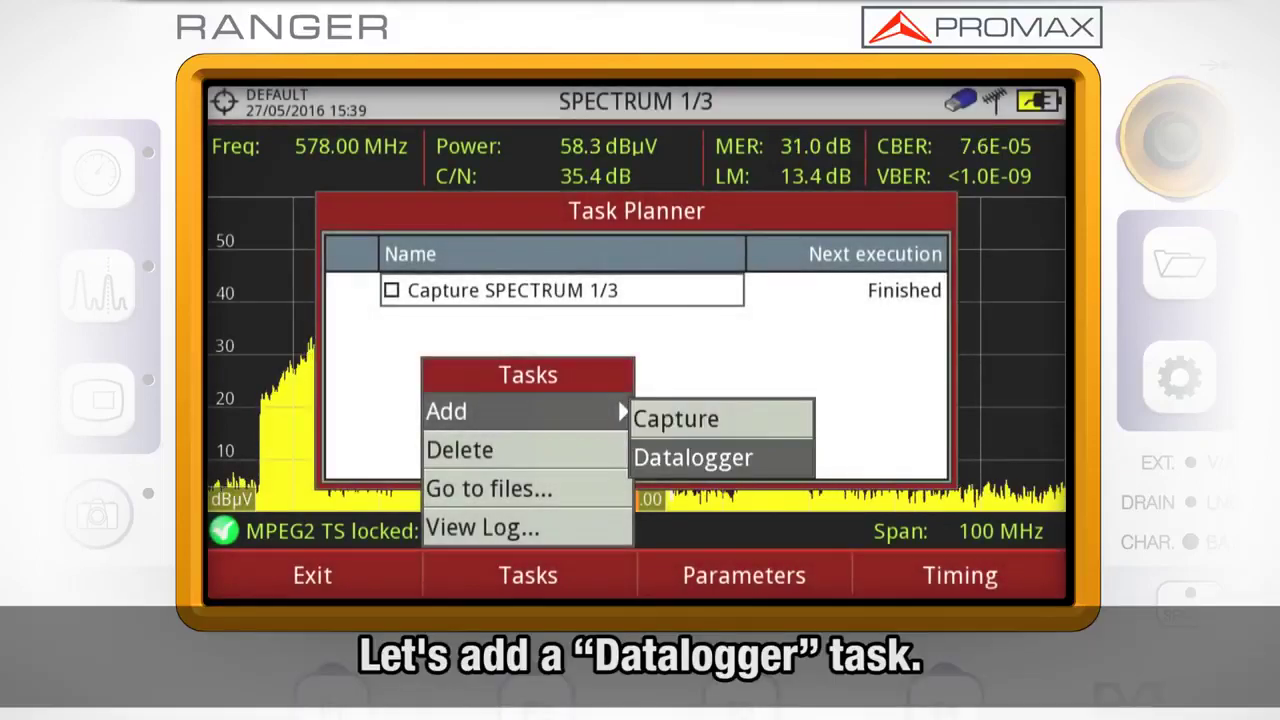
pyautogui.press('Return')
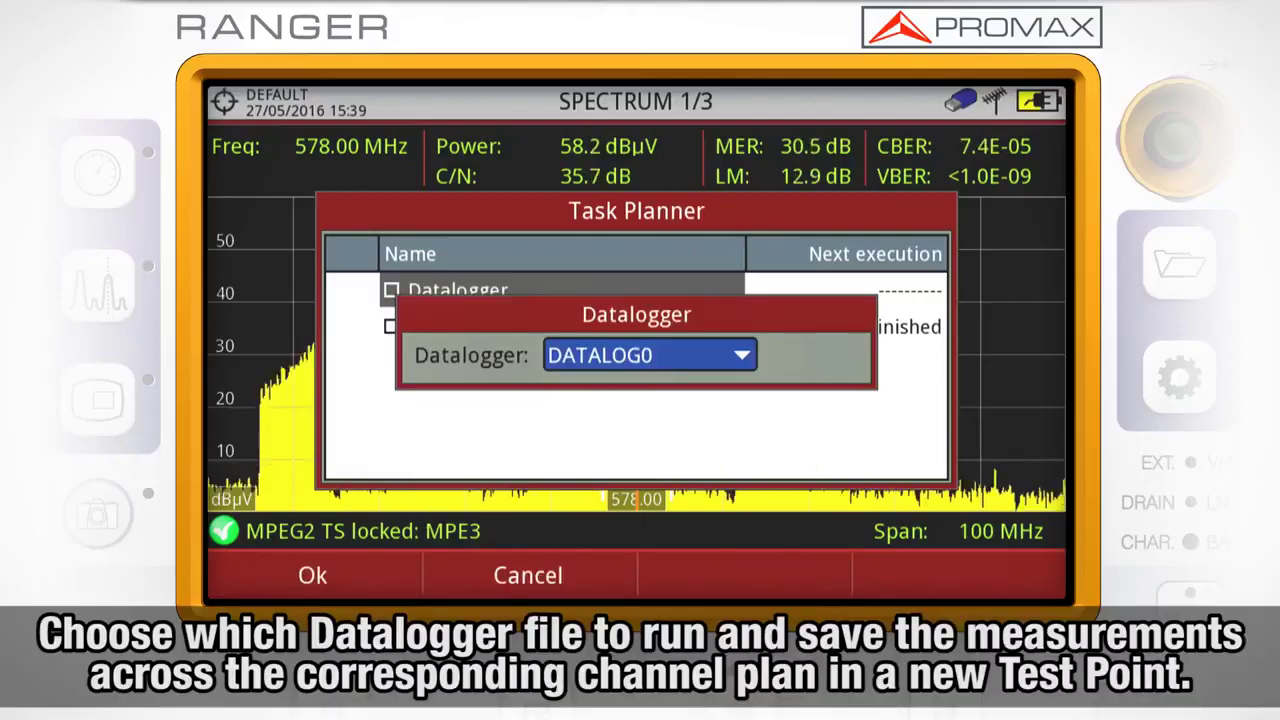
# Step: Keep DATALOG0 as the Datalogger task's file and confirm the task
pyautogui.press('Return')
pyautogui.press('Return')
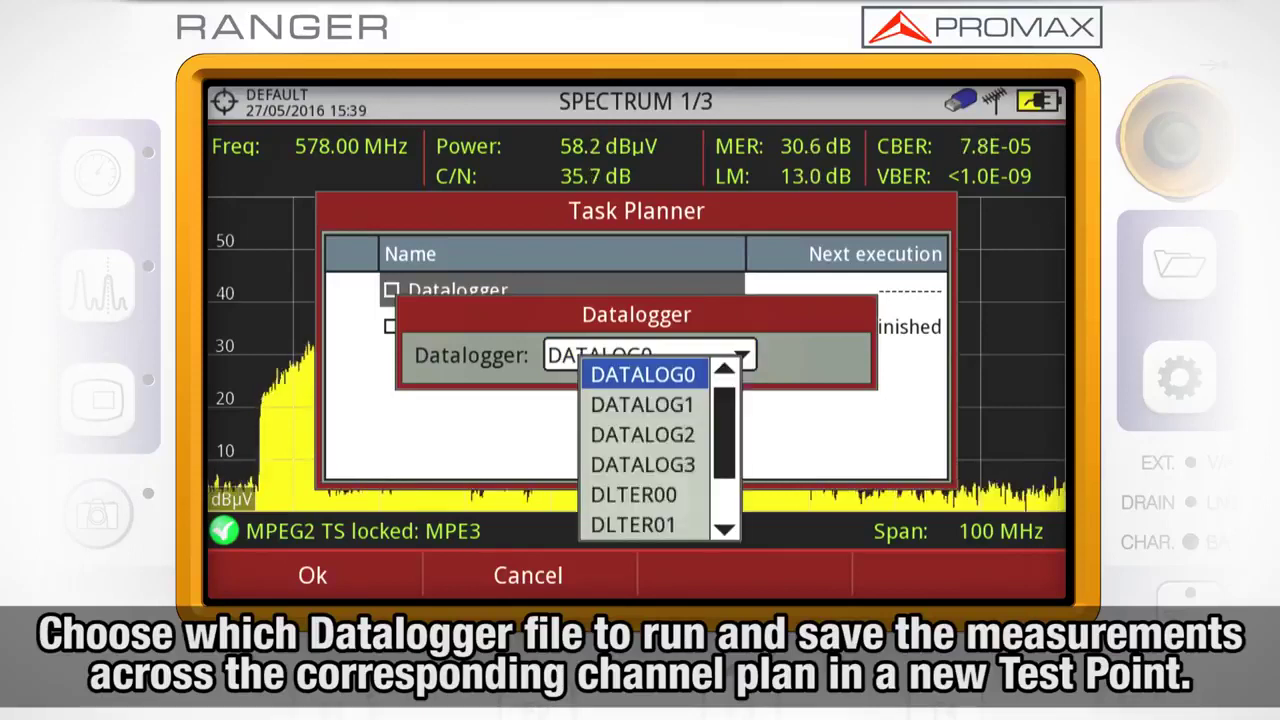
pyautogui.press('Return')
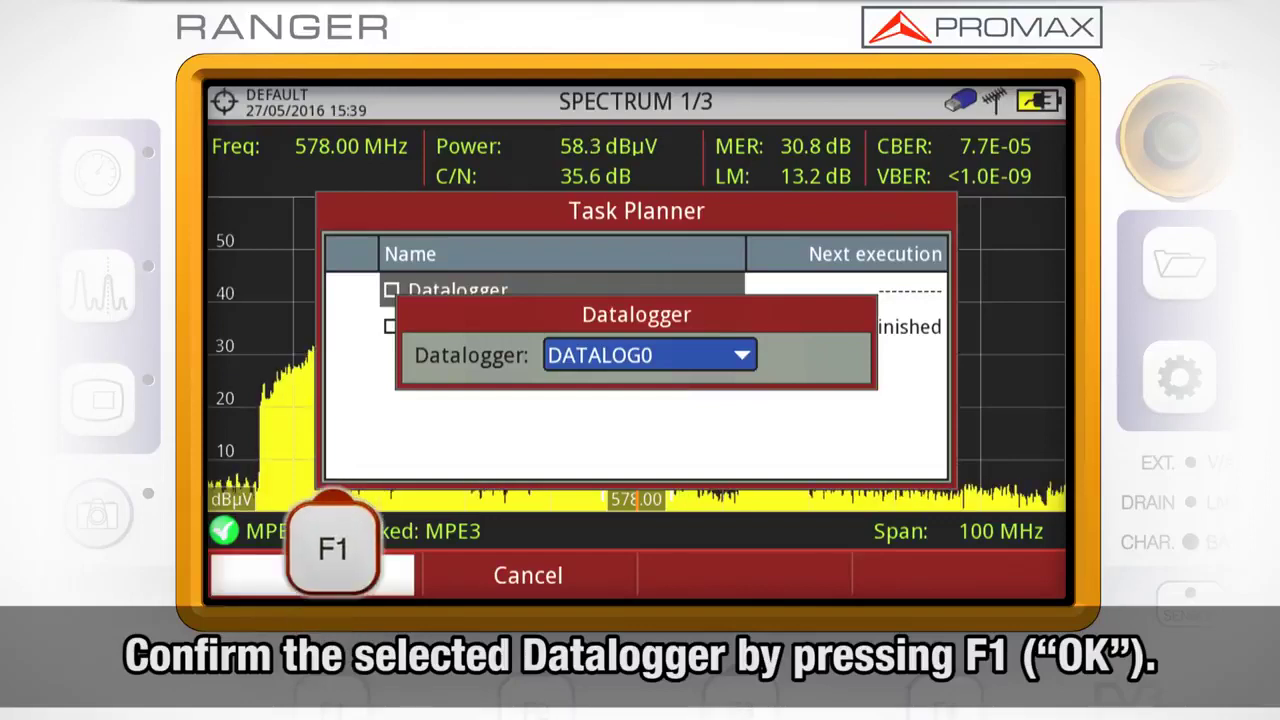
pyautogui.press('F1')
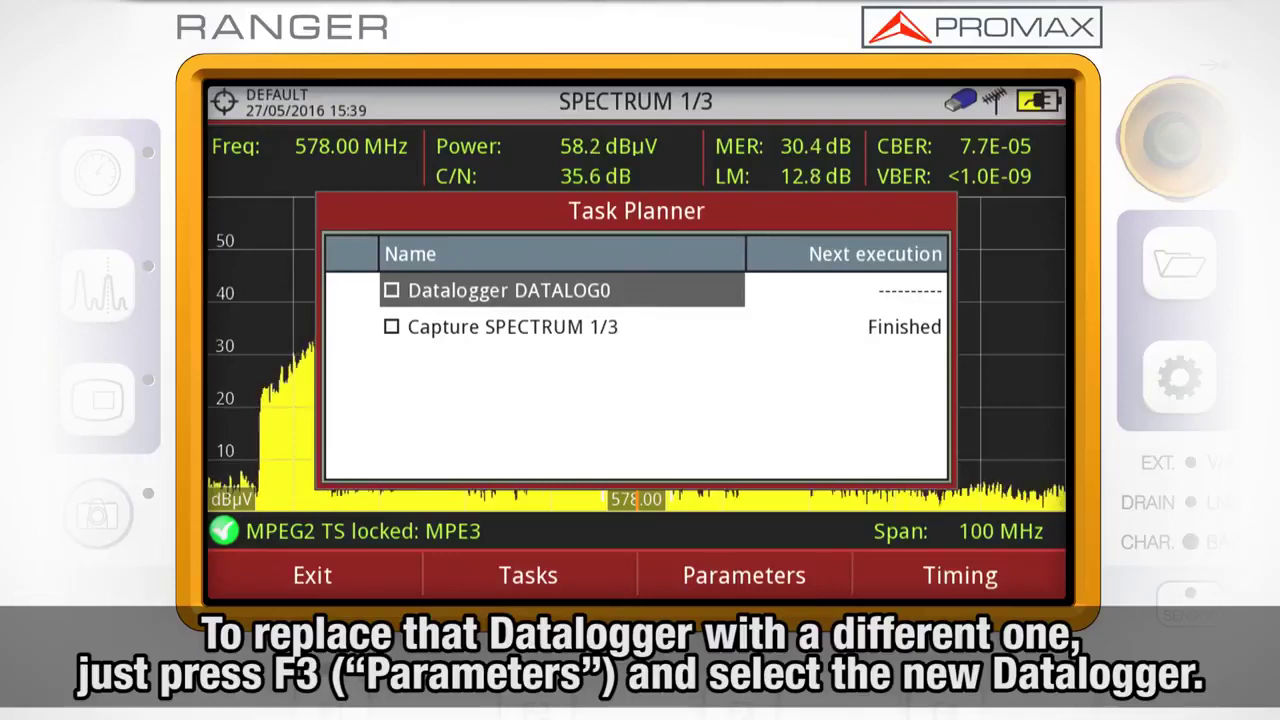
# Step: Reopen the Datalogger task's parameters to check the DATALOG0 file list, then close them
pyautogui.press('F3')
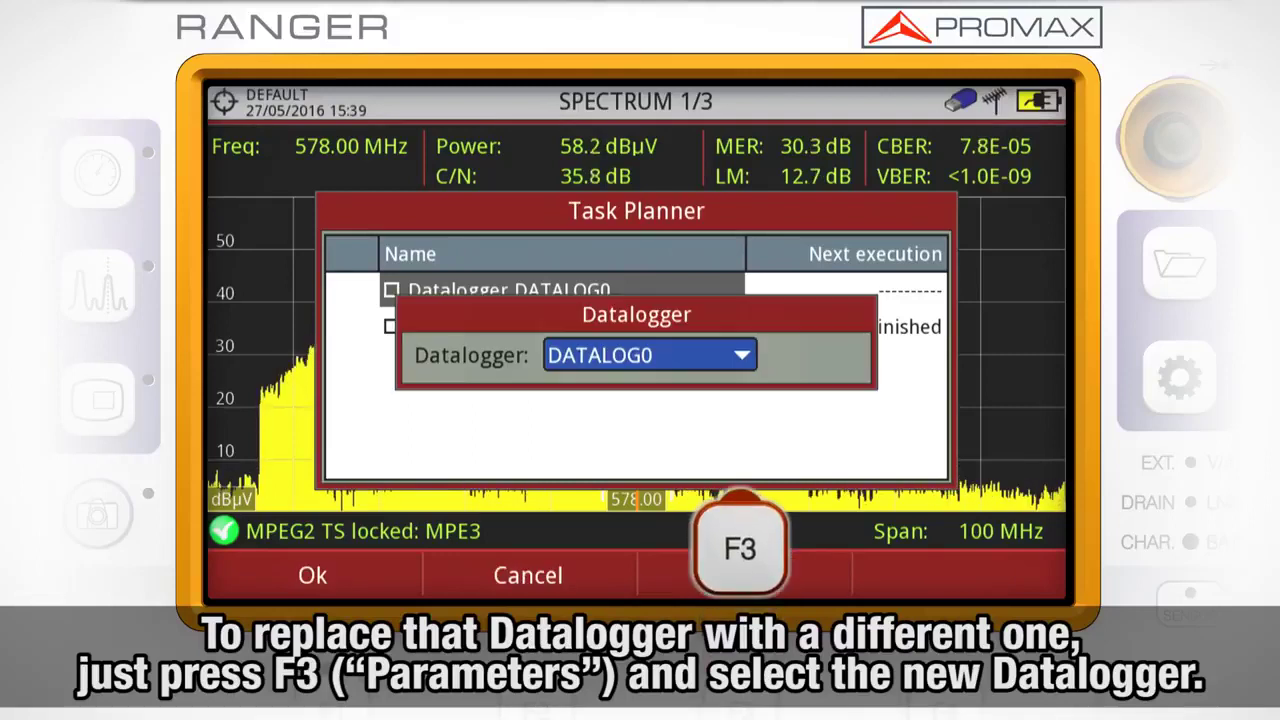
pyautogui.press('Return')
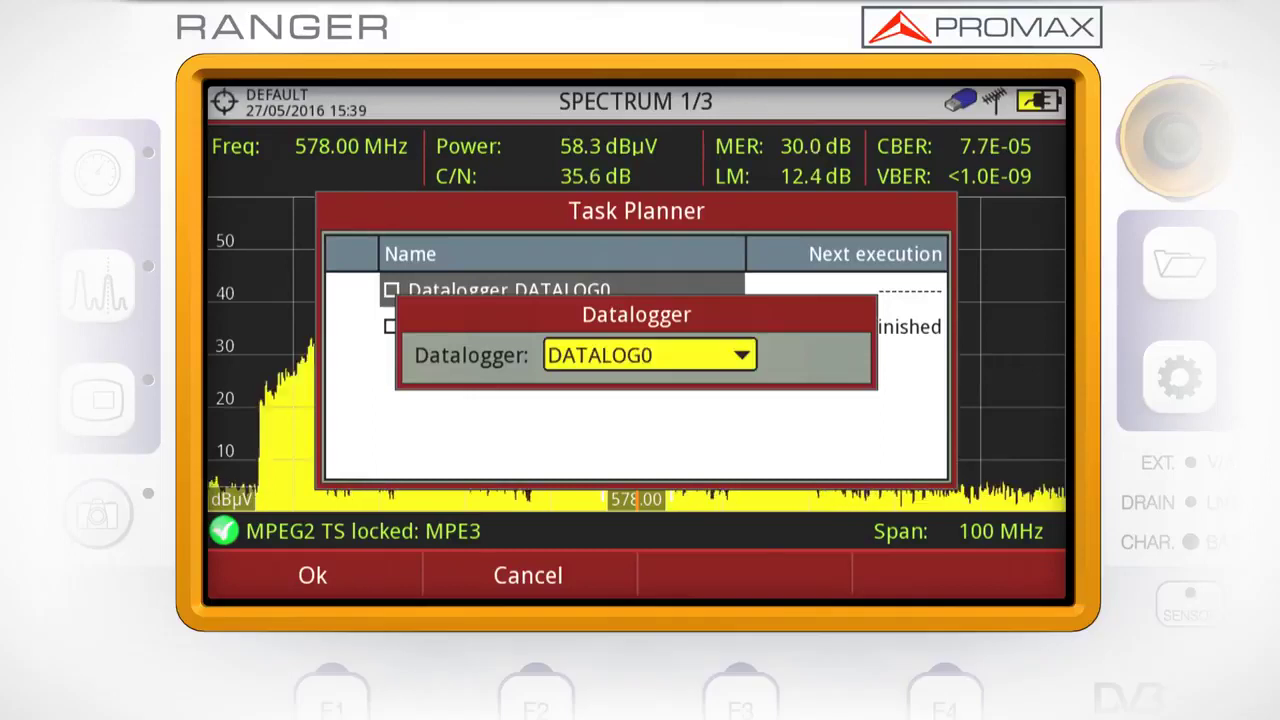
pyautogui.press('Return')
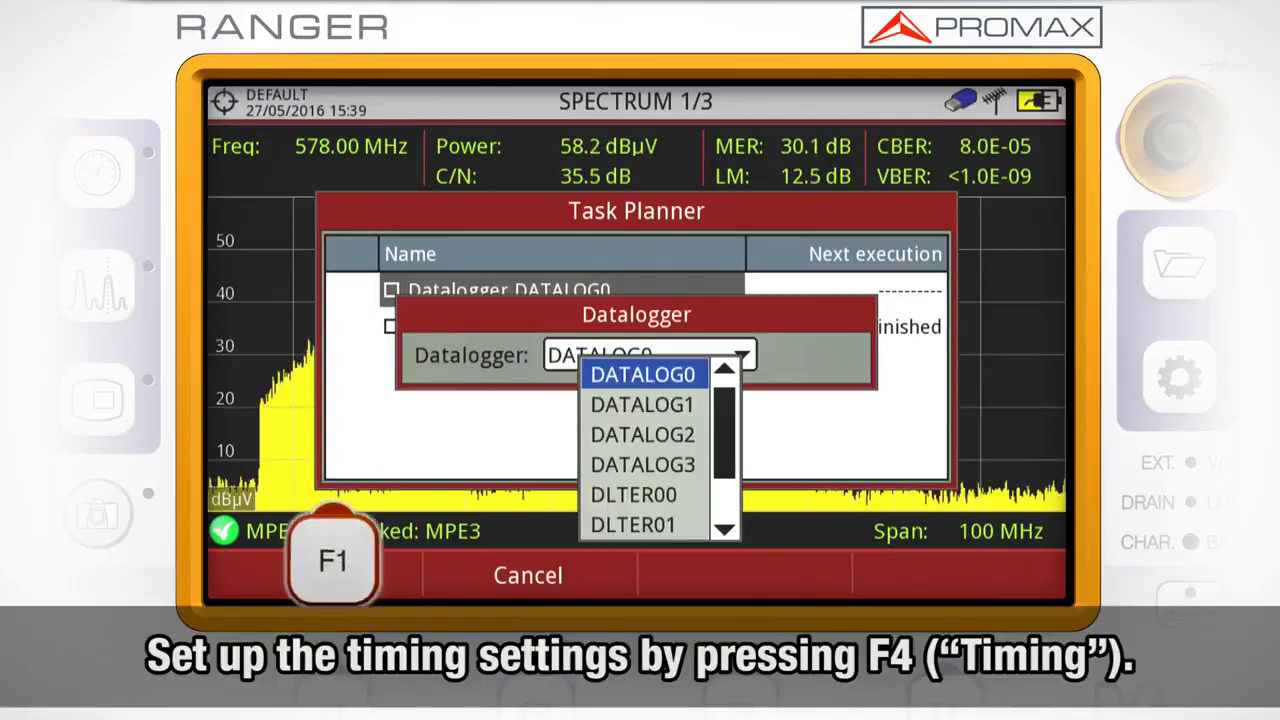
pyautogui.press('F1')
pyautogui.press('F4')
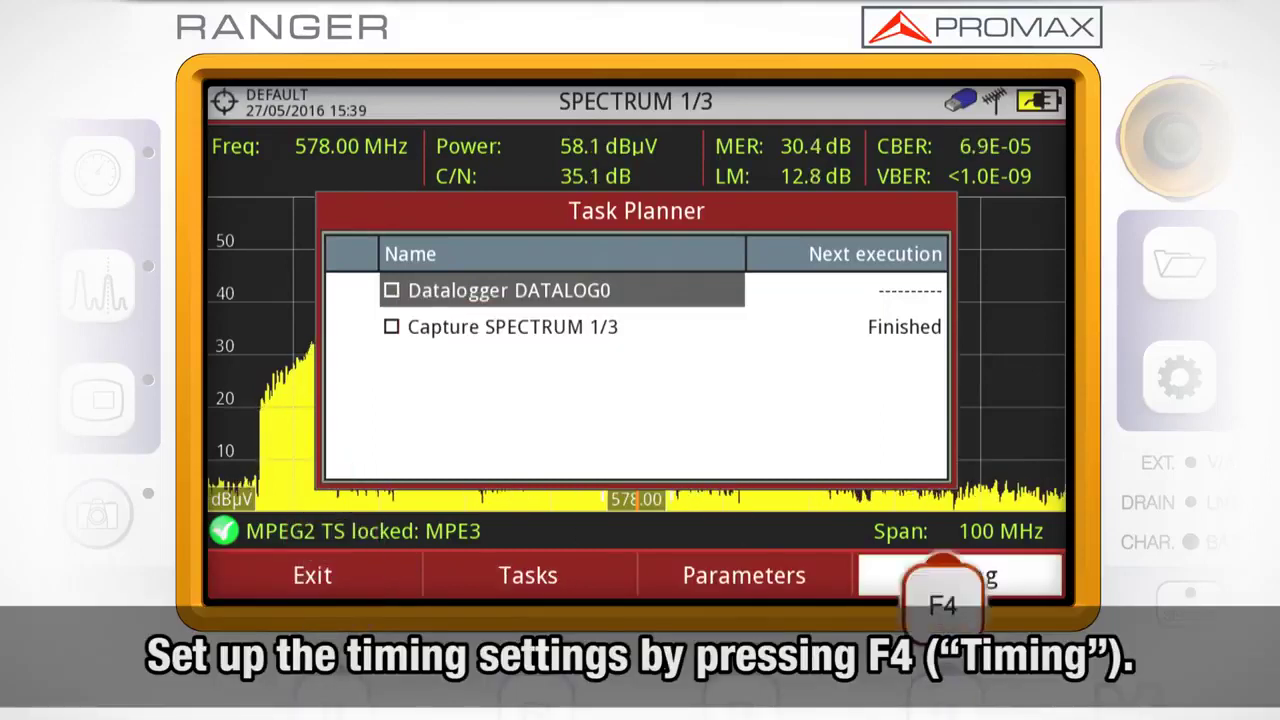
# Step: Schedule the task to start on the date 28/05/2016
pyautogui.press('Down')
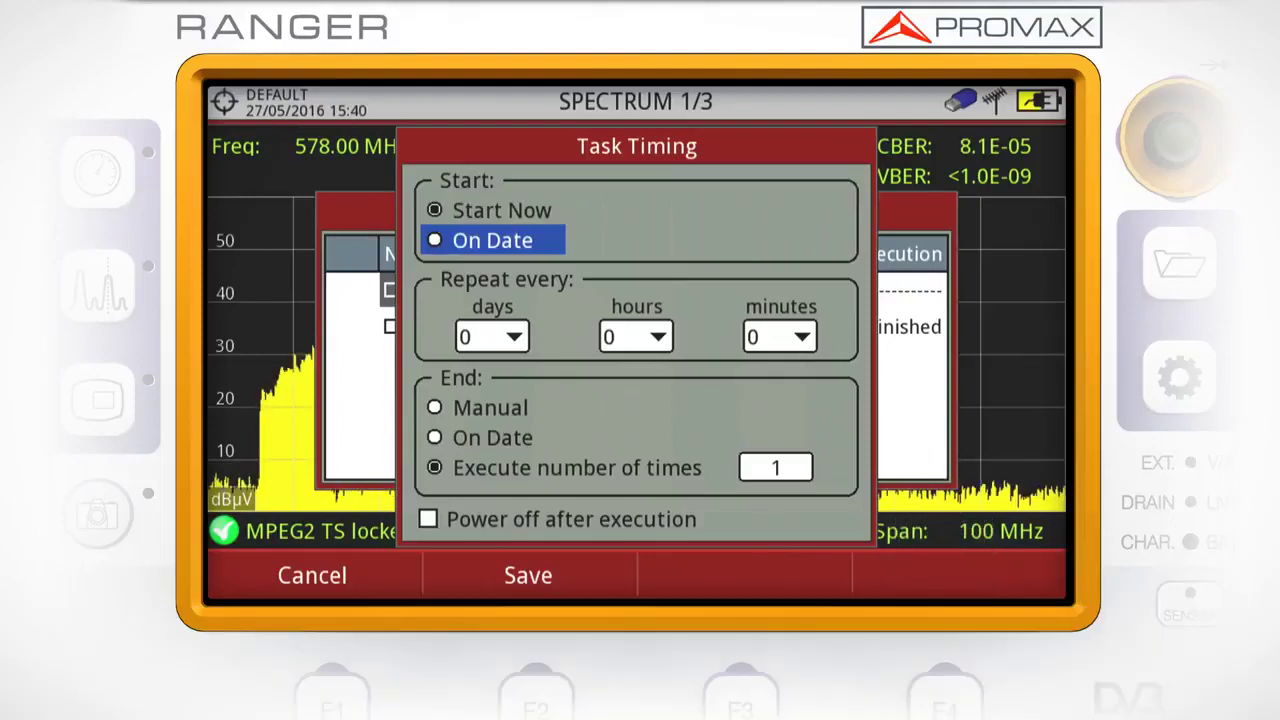
pyautogui.press('Return')
pyautogui.press('Return')
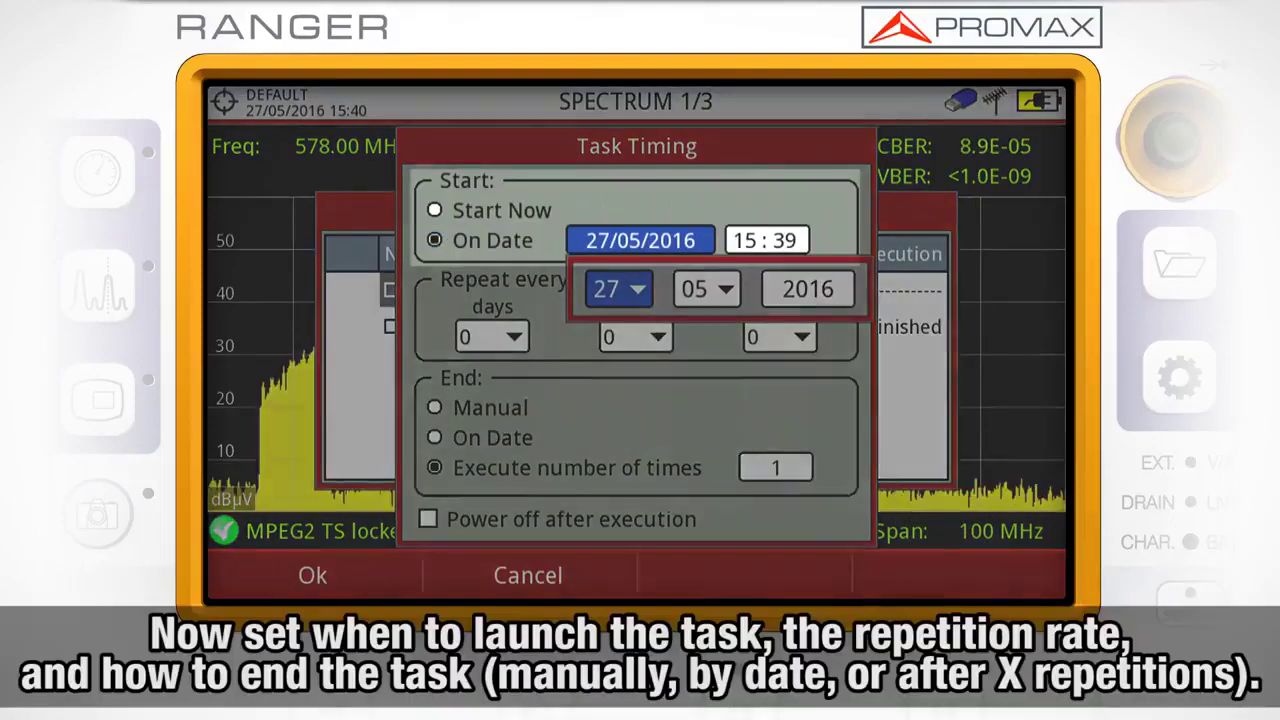
pyautogui.press('Up')
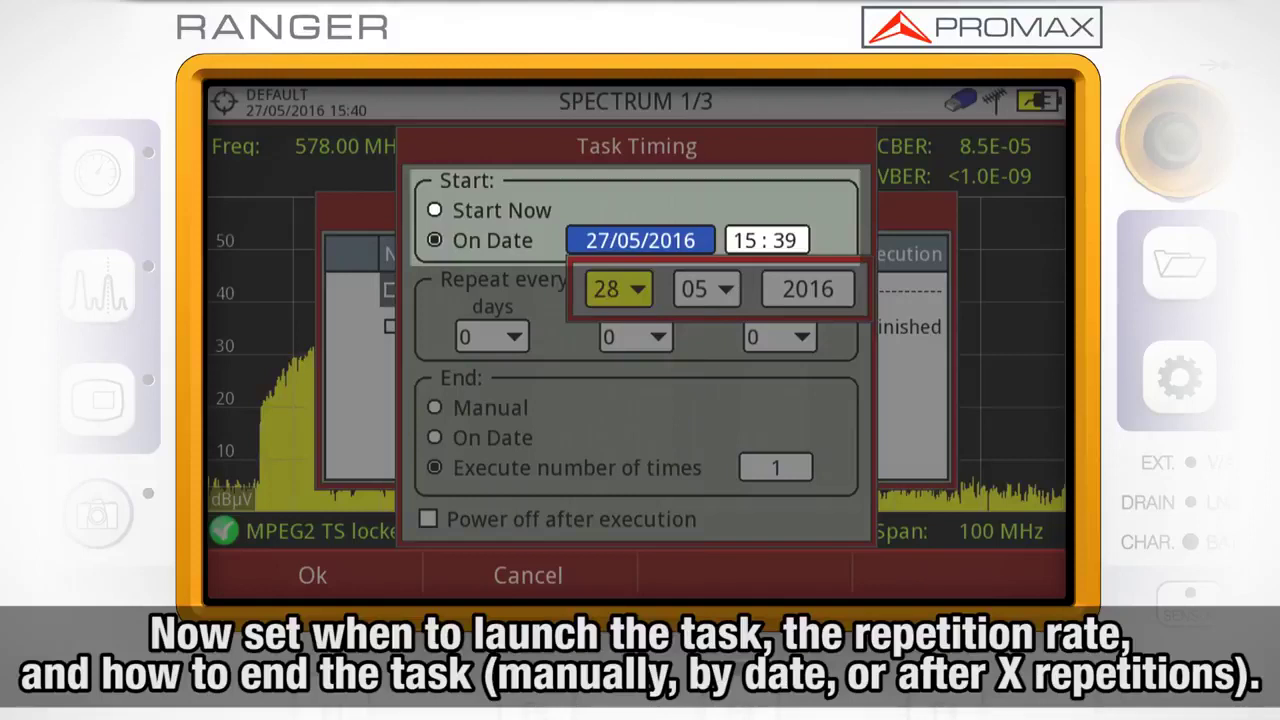
pyautogui.press('Return')
pyautogui.press('F1')
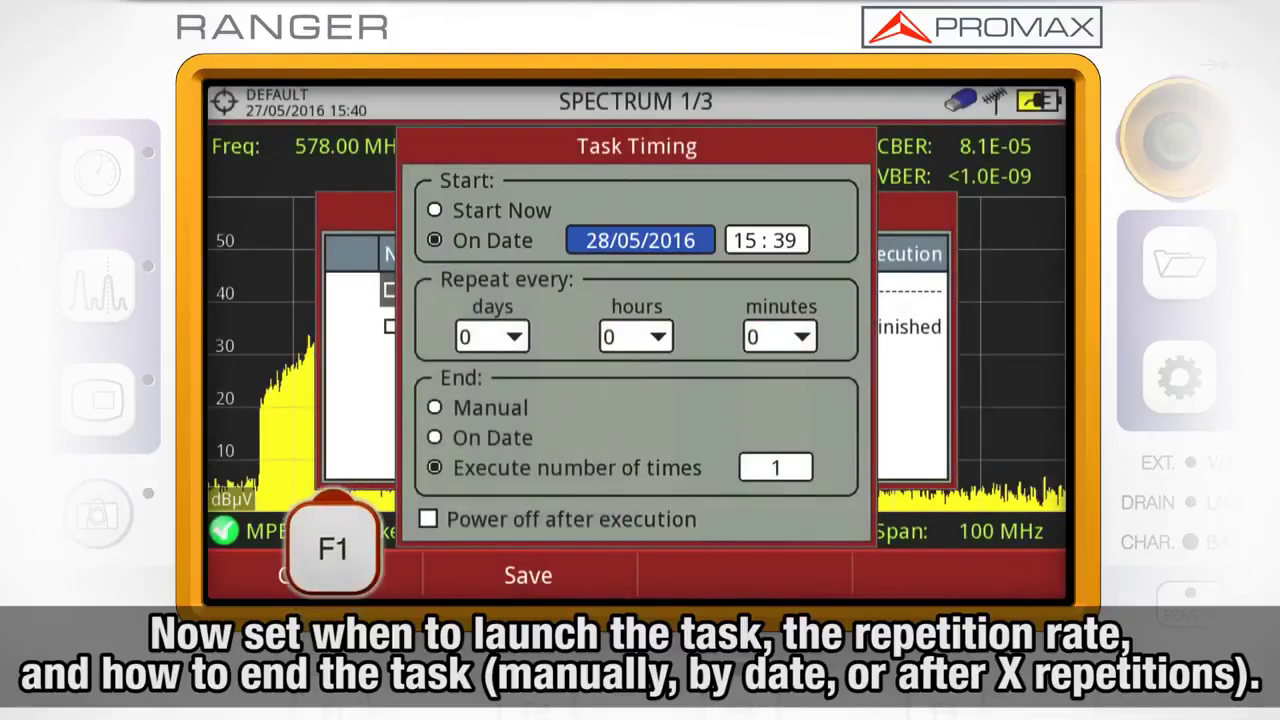
pyautogui.press('Down')
pyautogui.press('Down')
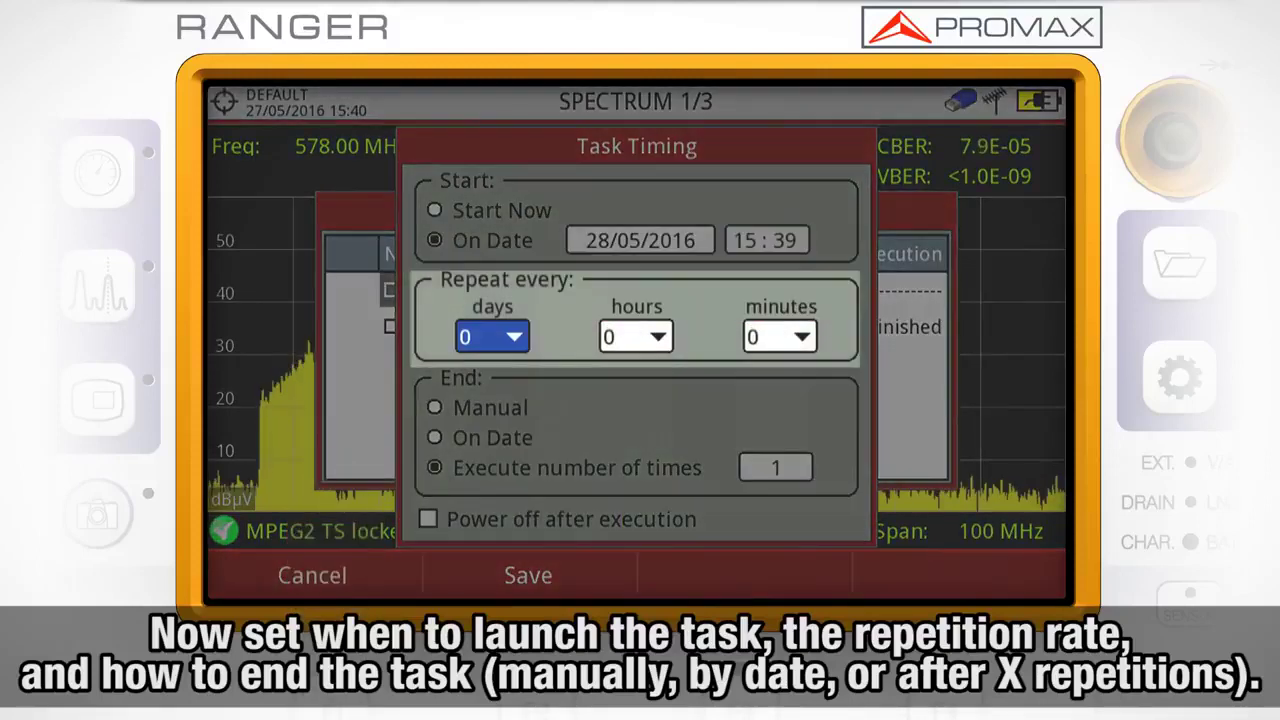
pyautogui.press('Return')
pyautogui.press('Down')
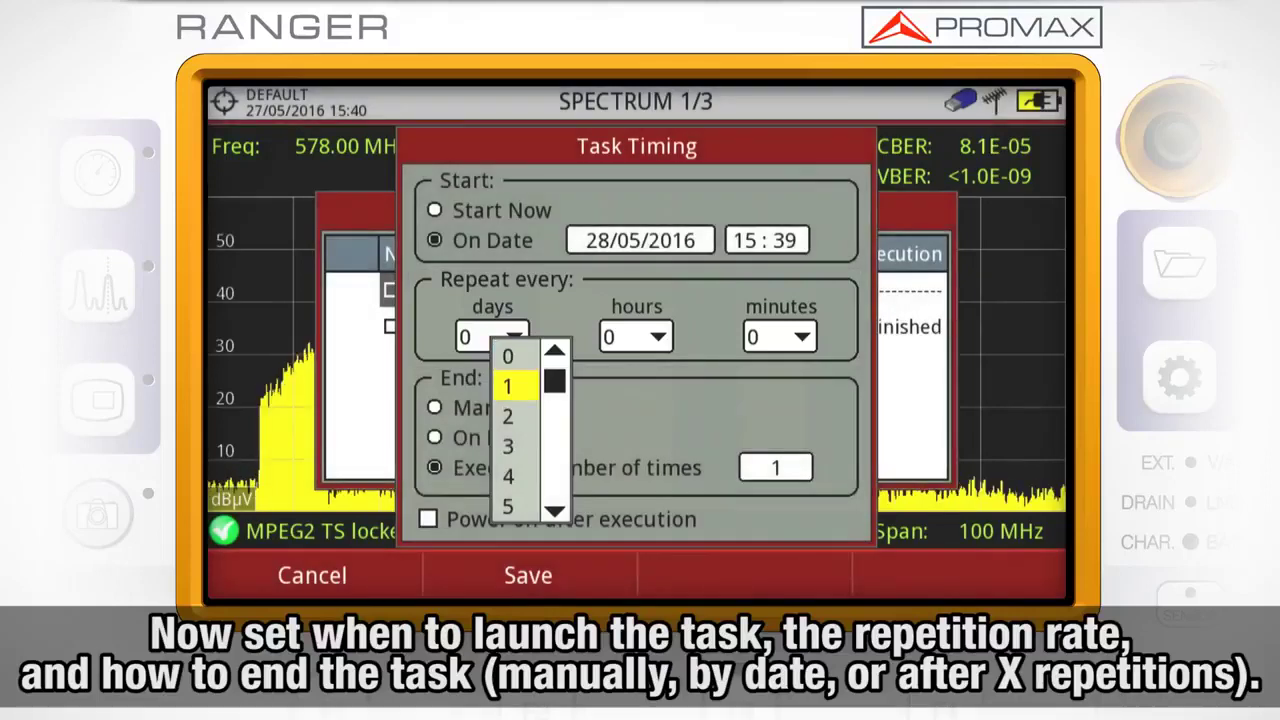
# Step: Repeat the task every 1 day and end it after 2 executions
pyautogui.press('Return')
pyautogui.press('Right')
pyautogui.press('Right')
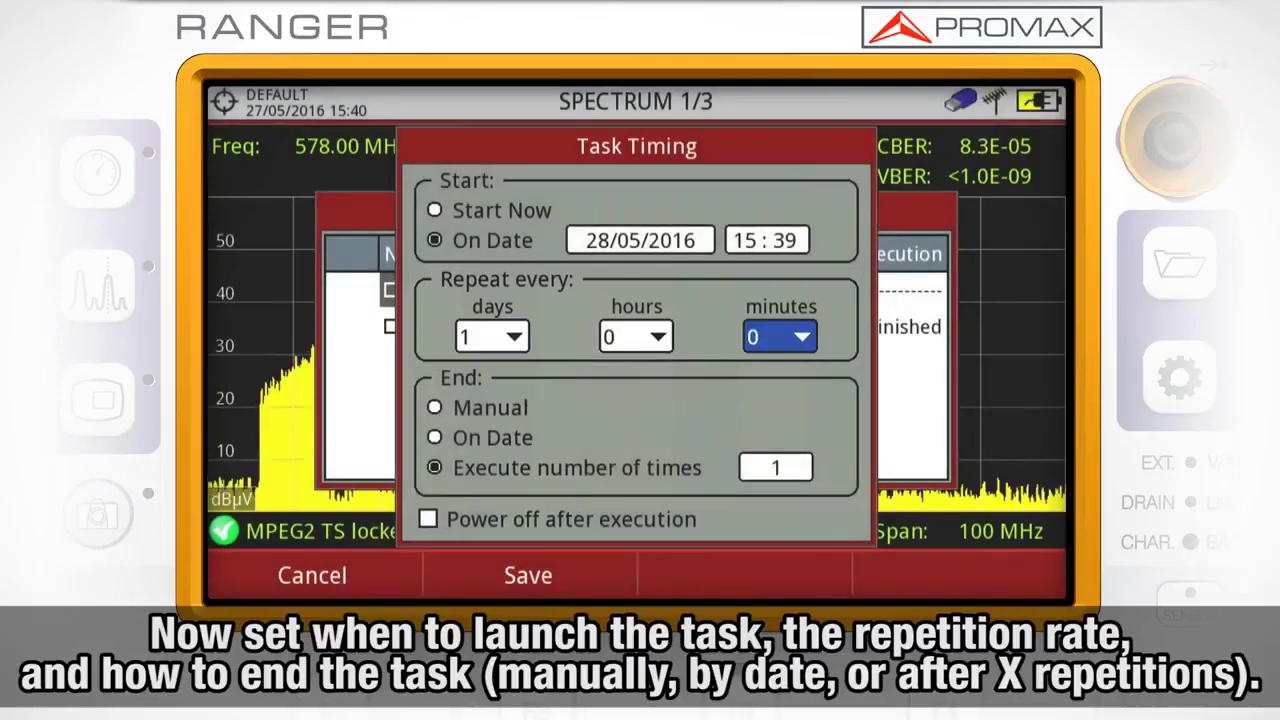
pyautogui.press('Down')
pyautogui.press('Down')
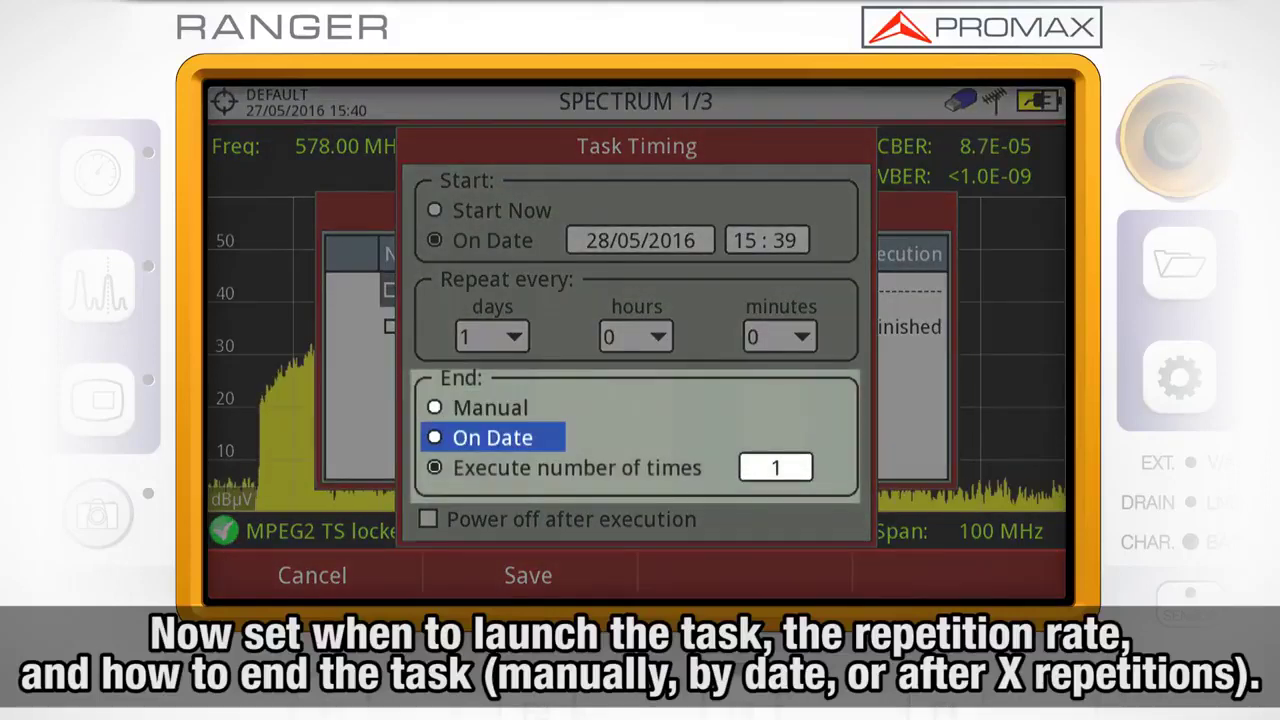
pyautogui.press('Down')
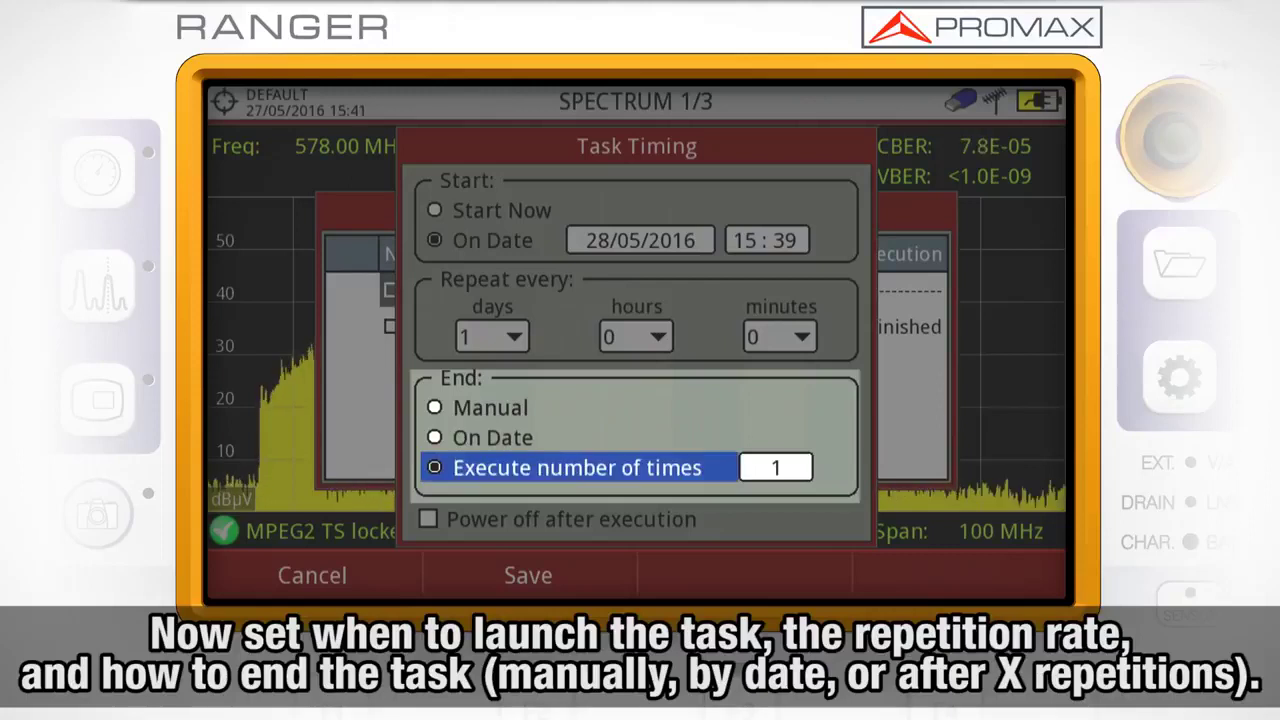
pyautogui.press('Right')
pyautogui.press('Return')
pyautogui.press('Down')
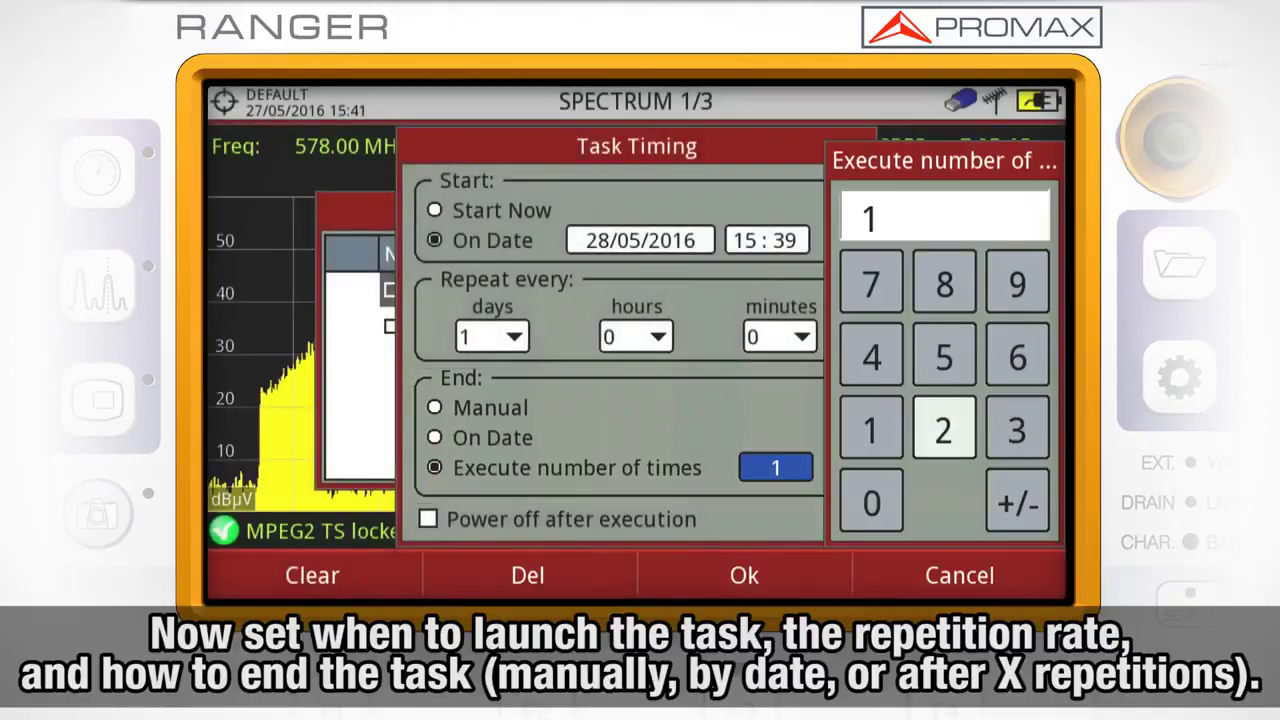
pyautogui.press('Return')
pyautogui.press('F1')
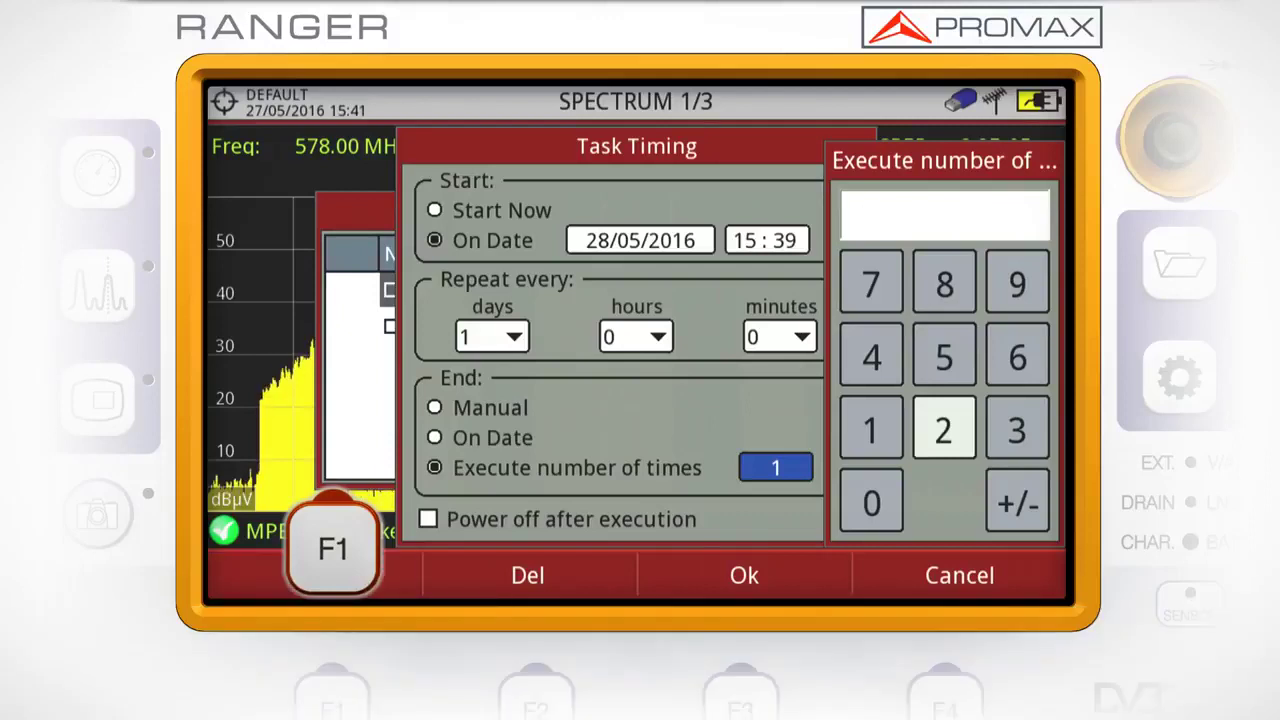
pyautogui.press('Return')
pyautogui.press('F3')
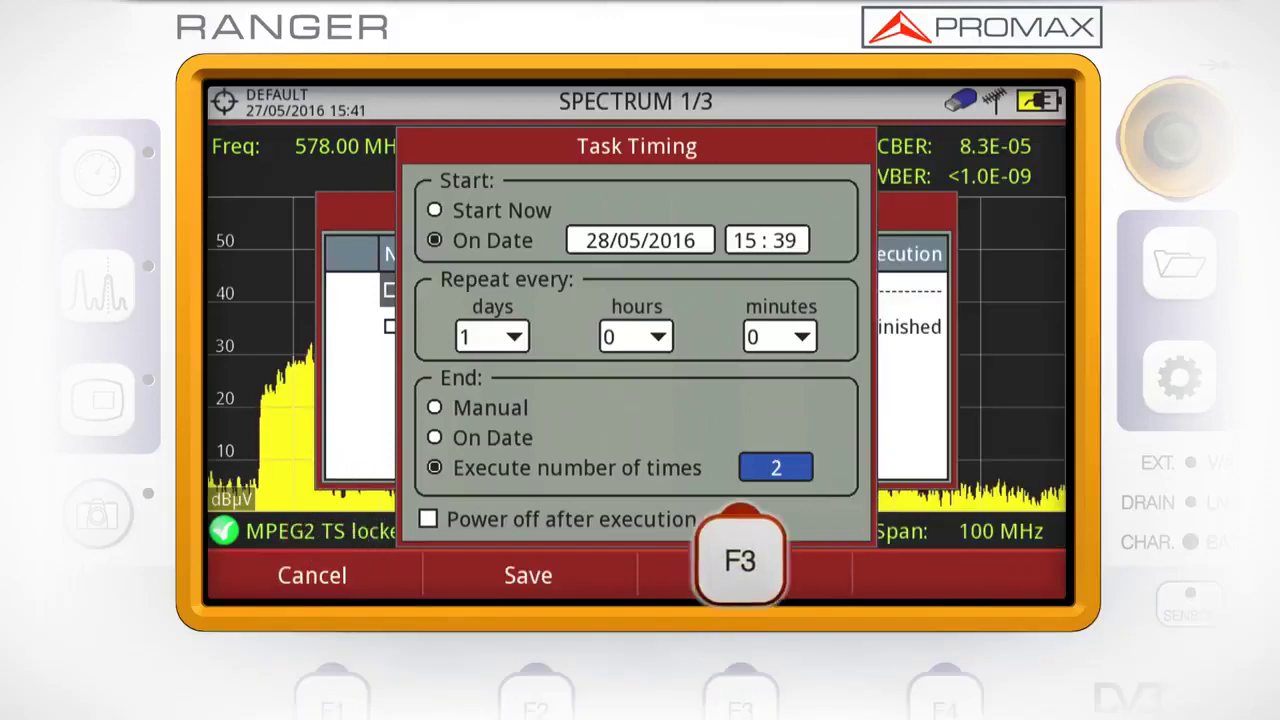
# Step: Power off the meter after each execution and save the timing settings
pyautogui.press('Down')
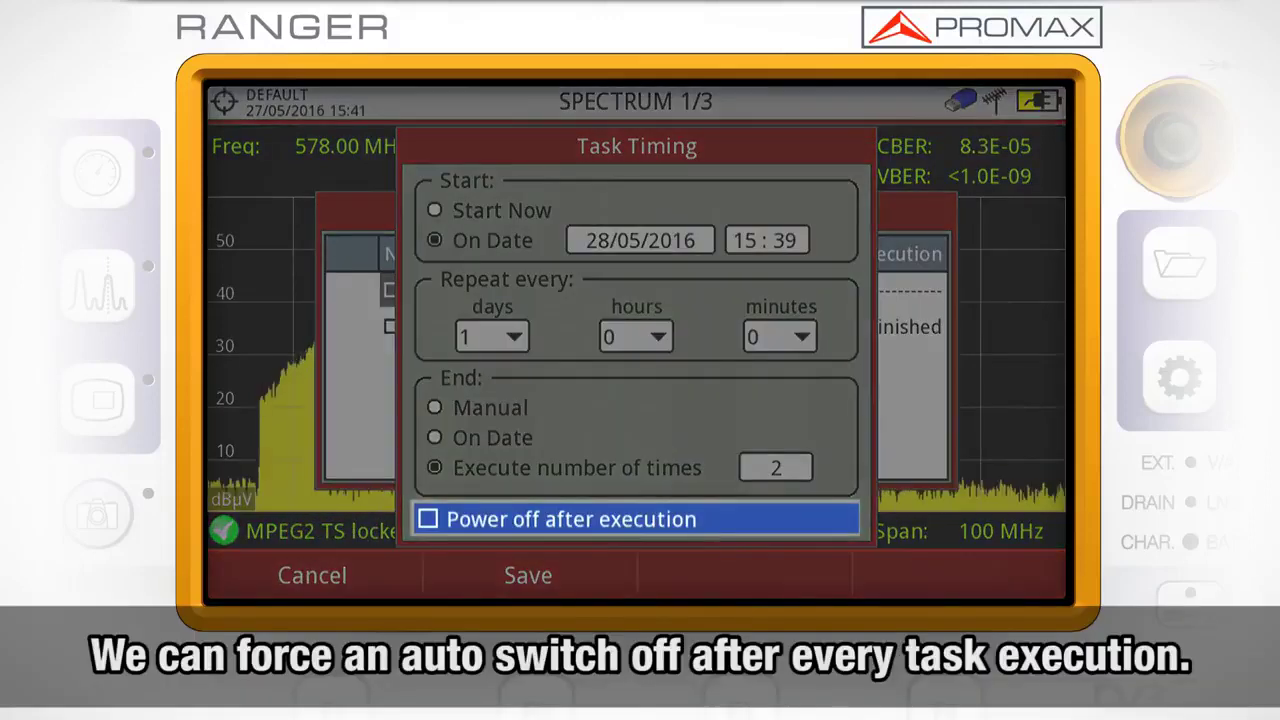
pyautogui.press('Return')
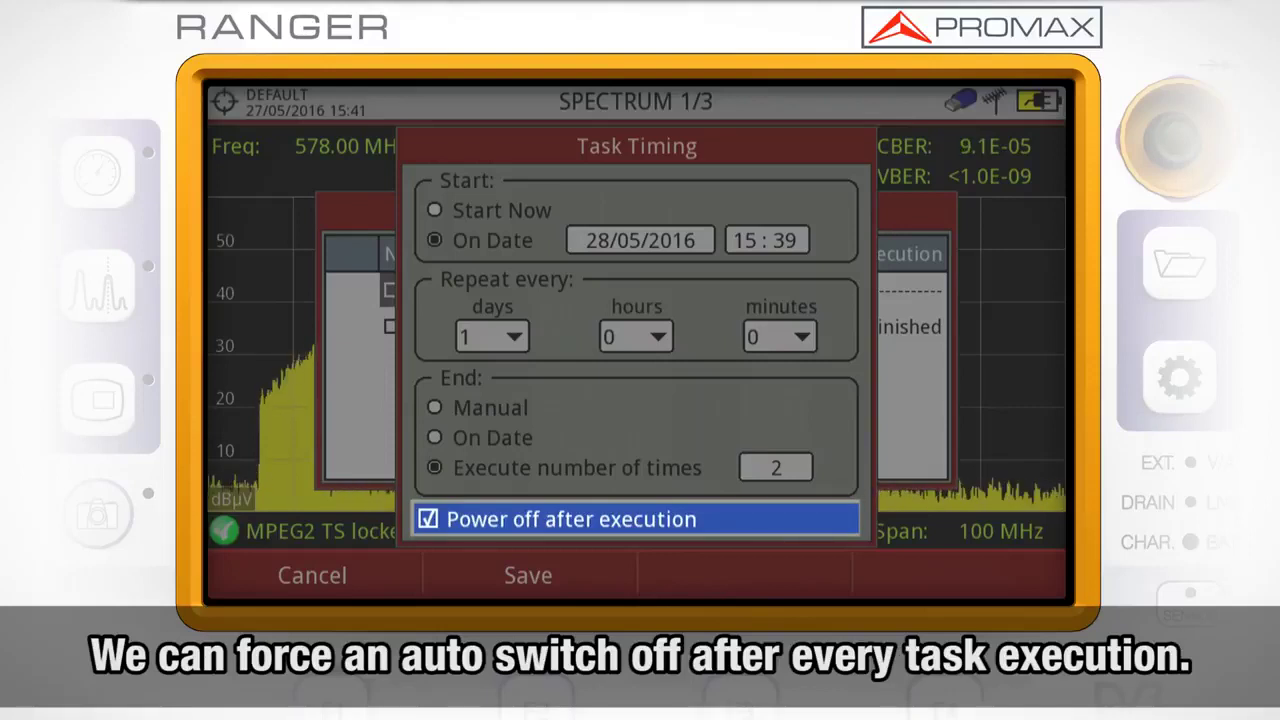
pyautogui.press('F2')
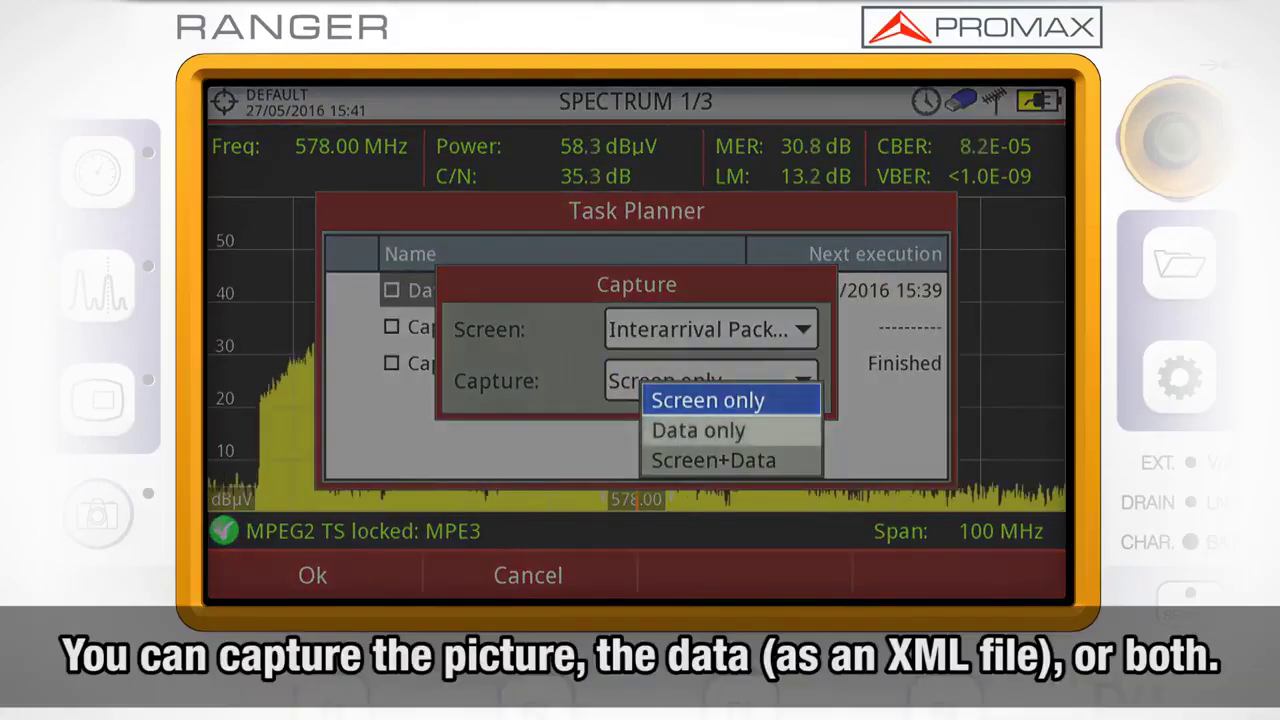
# Step: Set the Interarrival Packet Time capture task to Screen+Data and confirm it
pyautogui.click(698, 430)
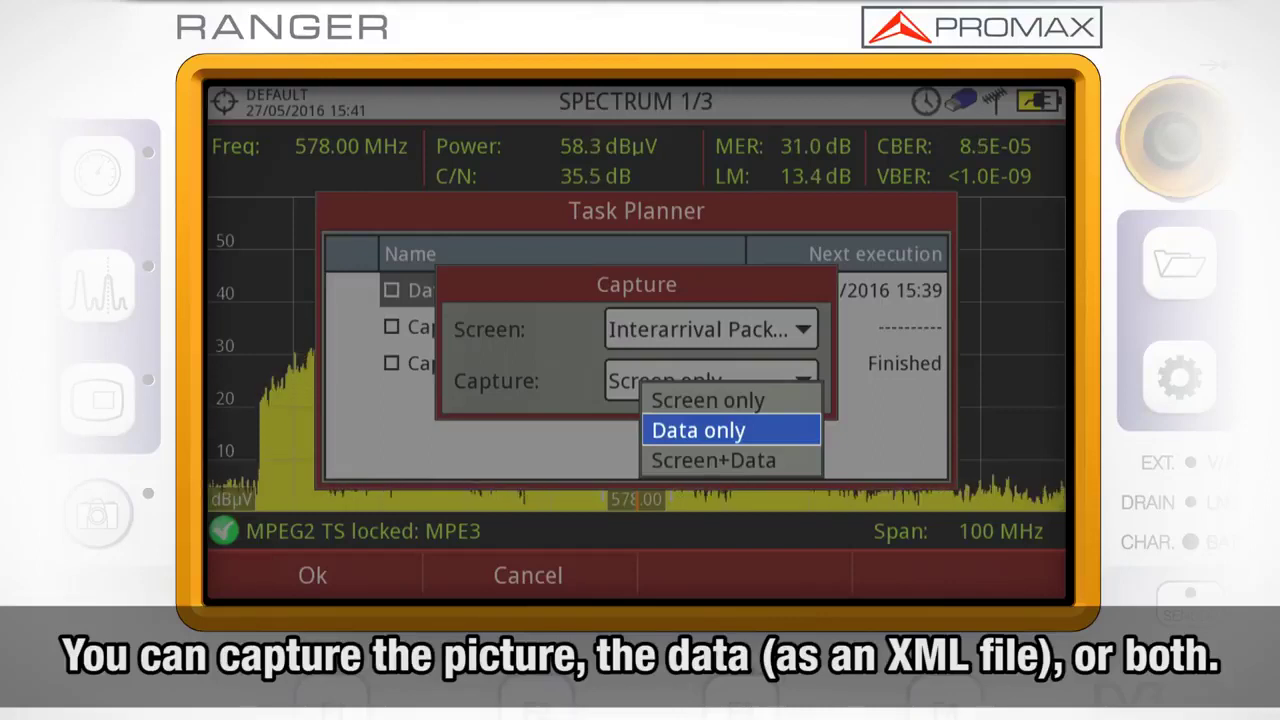
pyautogui.click(713, 460)
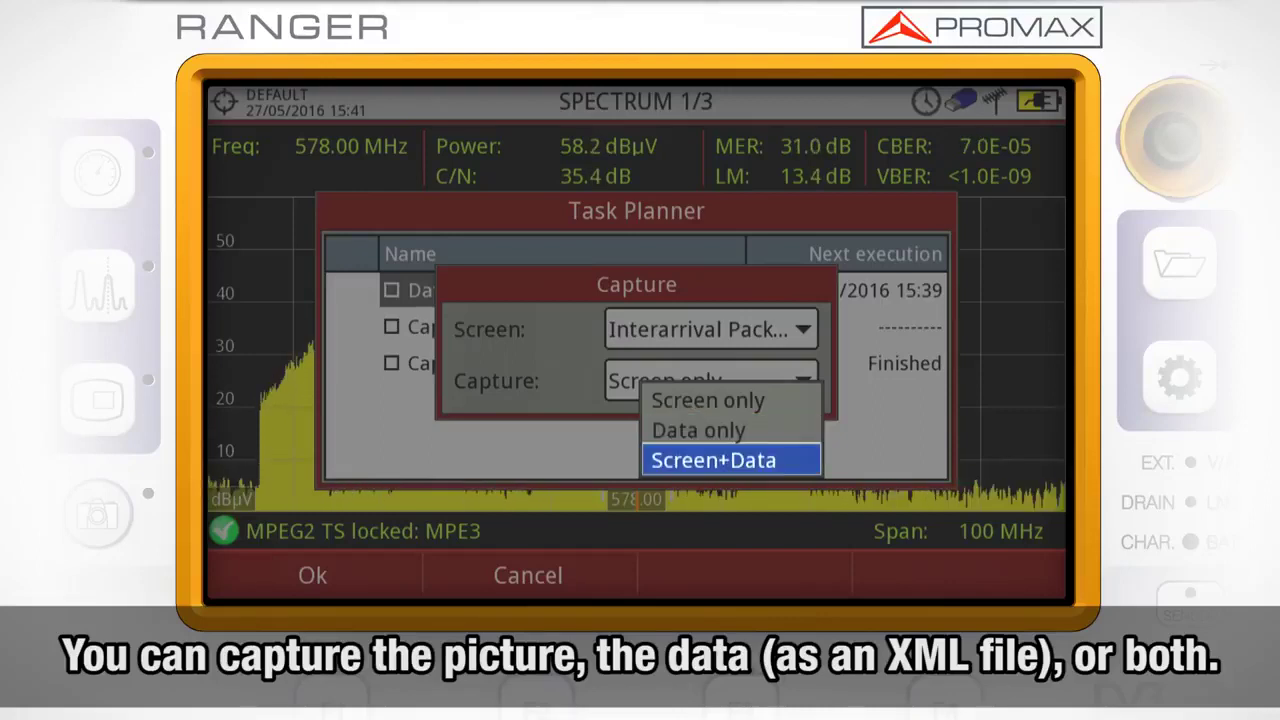
pyautogui.press('Return')
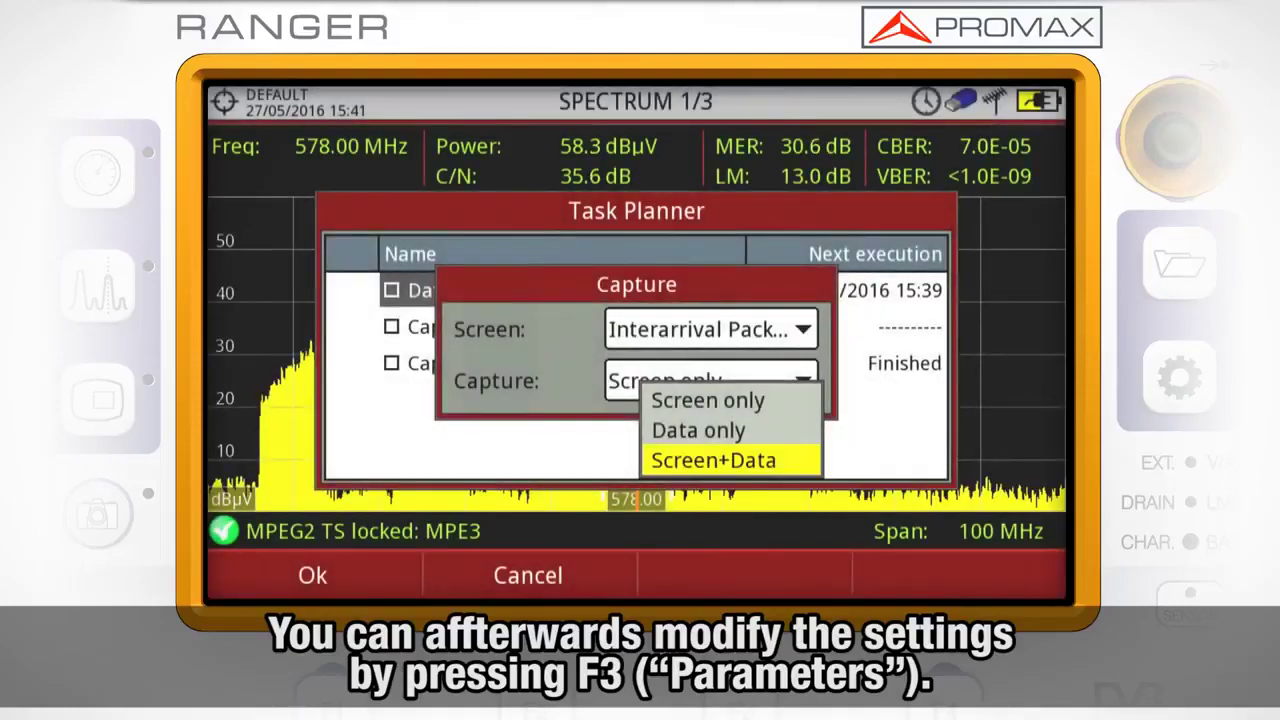
pyautogui.press('F1')
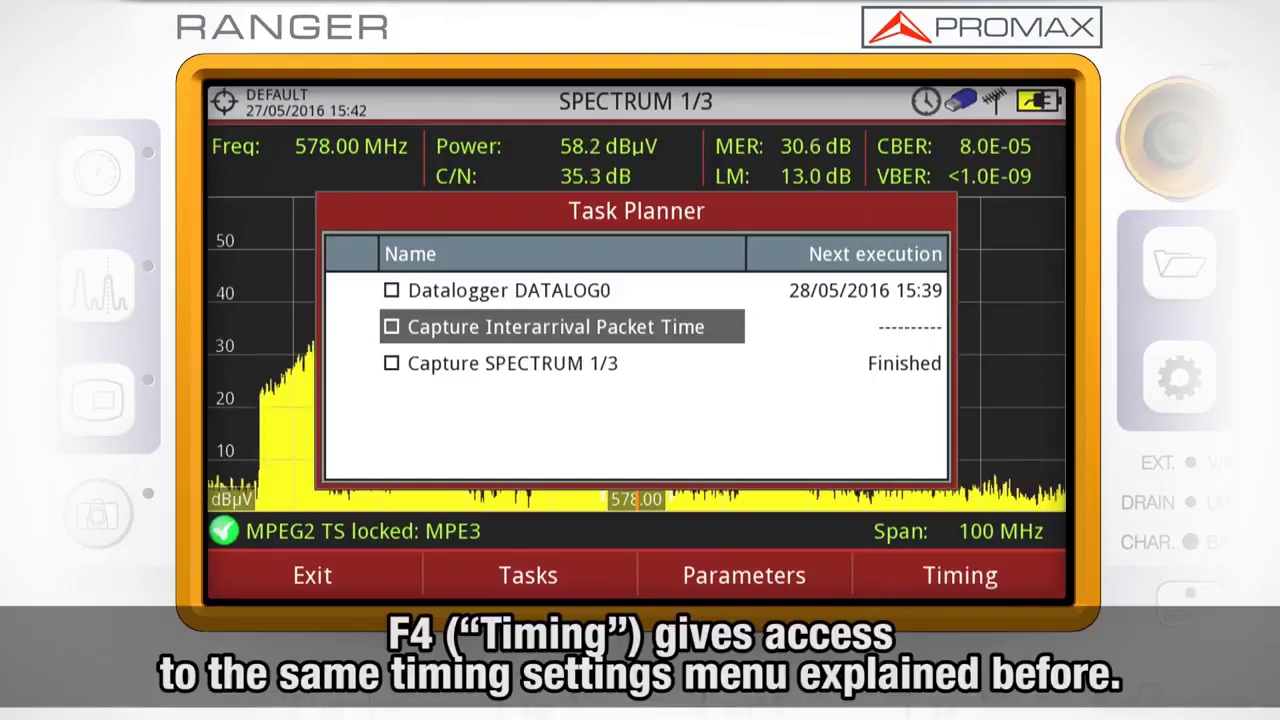
pyautogui.press('F4')
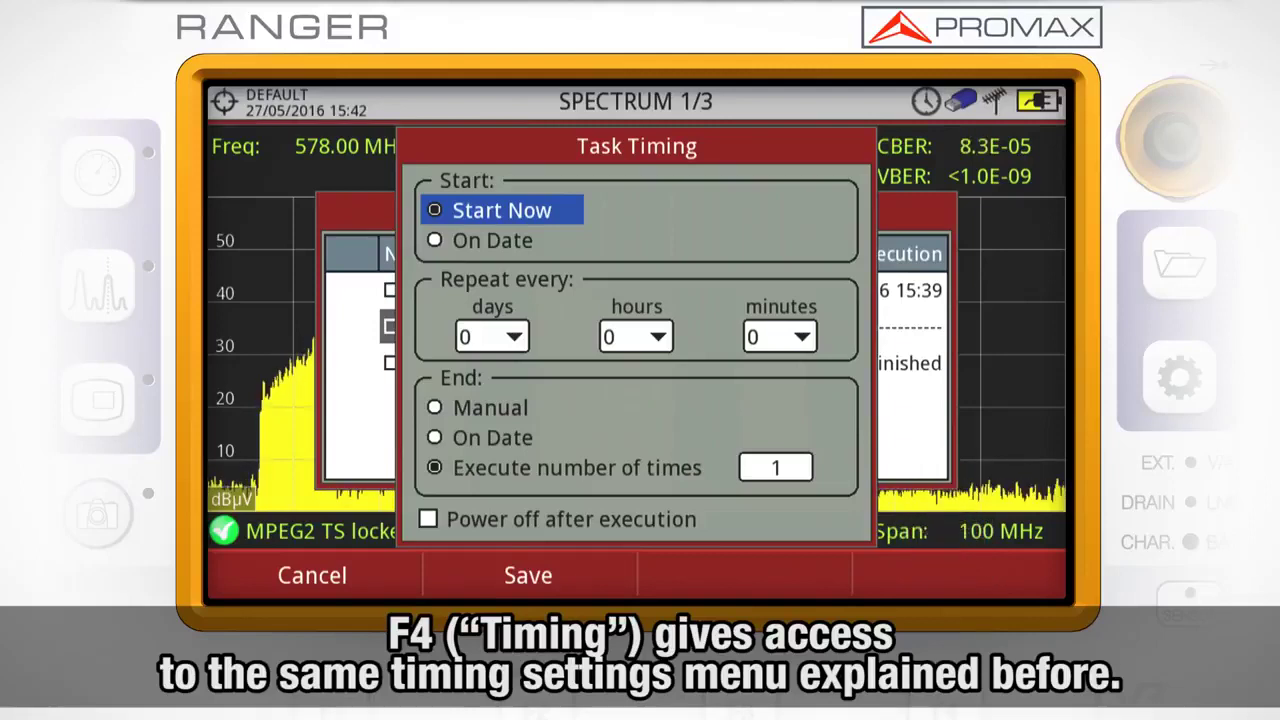
pyautogui.press('F1')
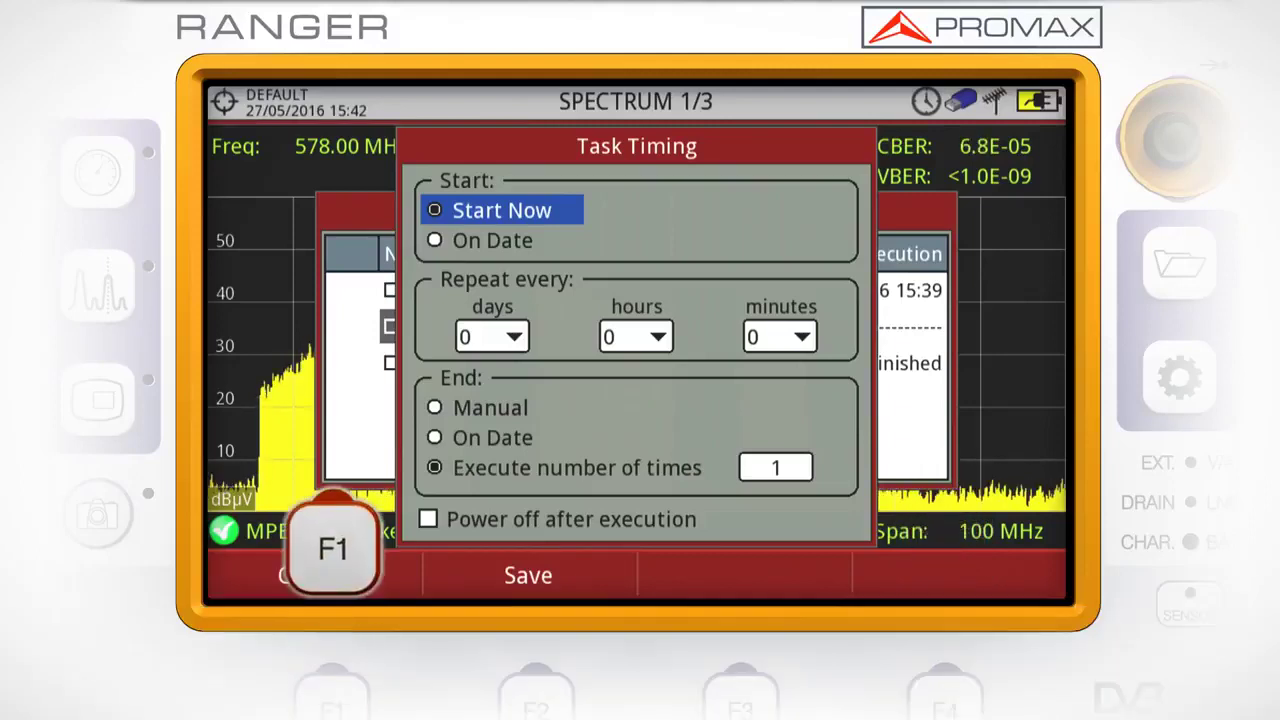
pyautogui.click(512, 363)
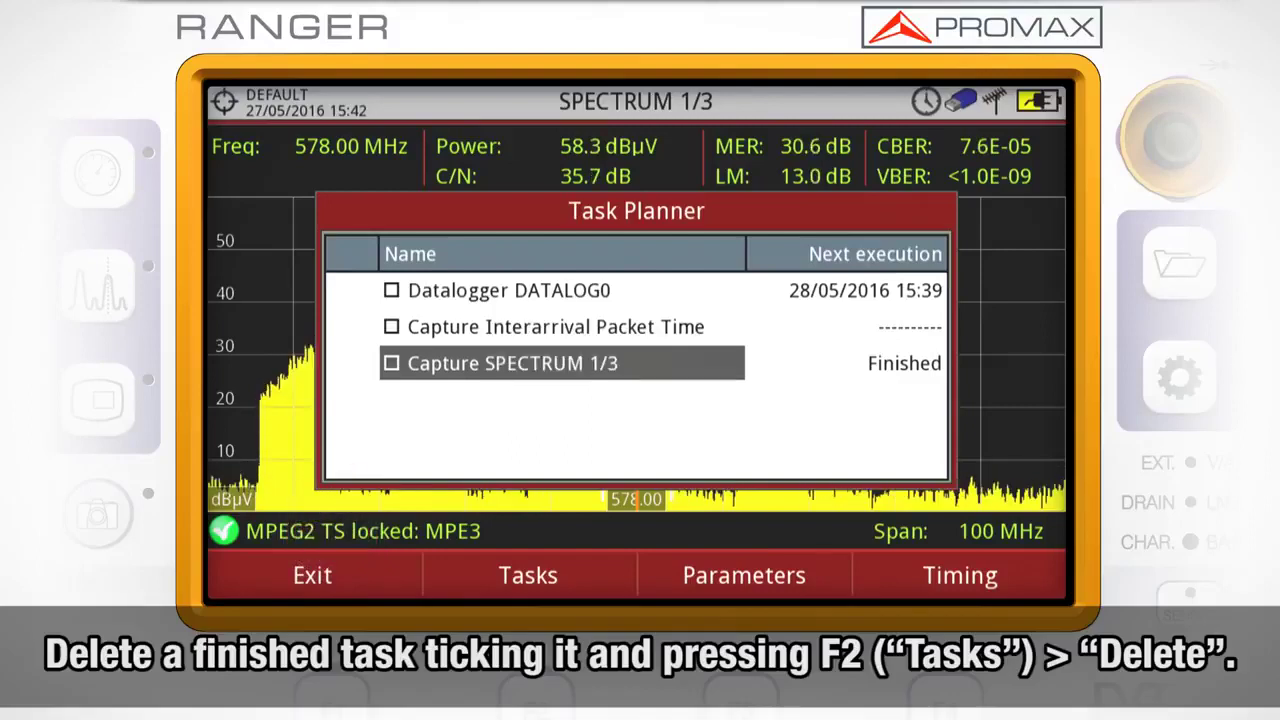
# Step: Tick the Datalogger DATALOG0 and Capture Interarrival Packet Time tasks and delete both
pyautogui.click(556, 327)
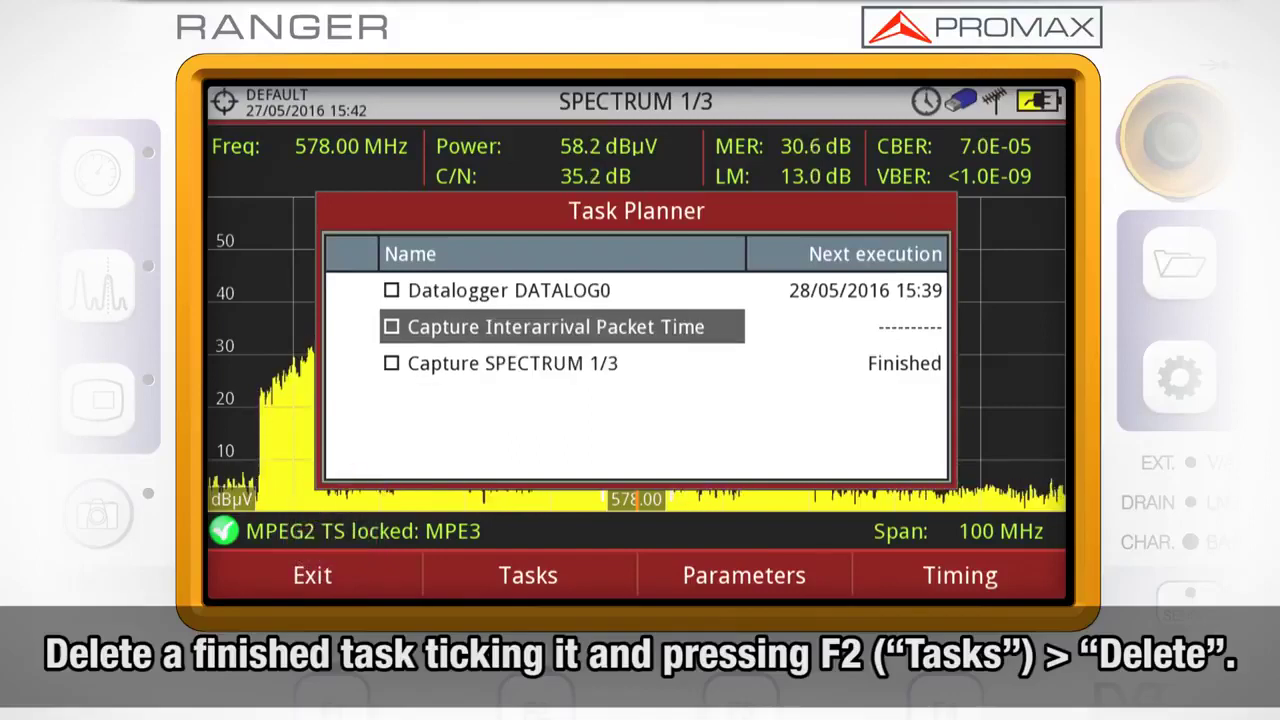
pyautogui.click(391, 327)
pyautogui.click(509, 290)
pyautogui.click(391, 290)
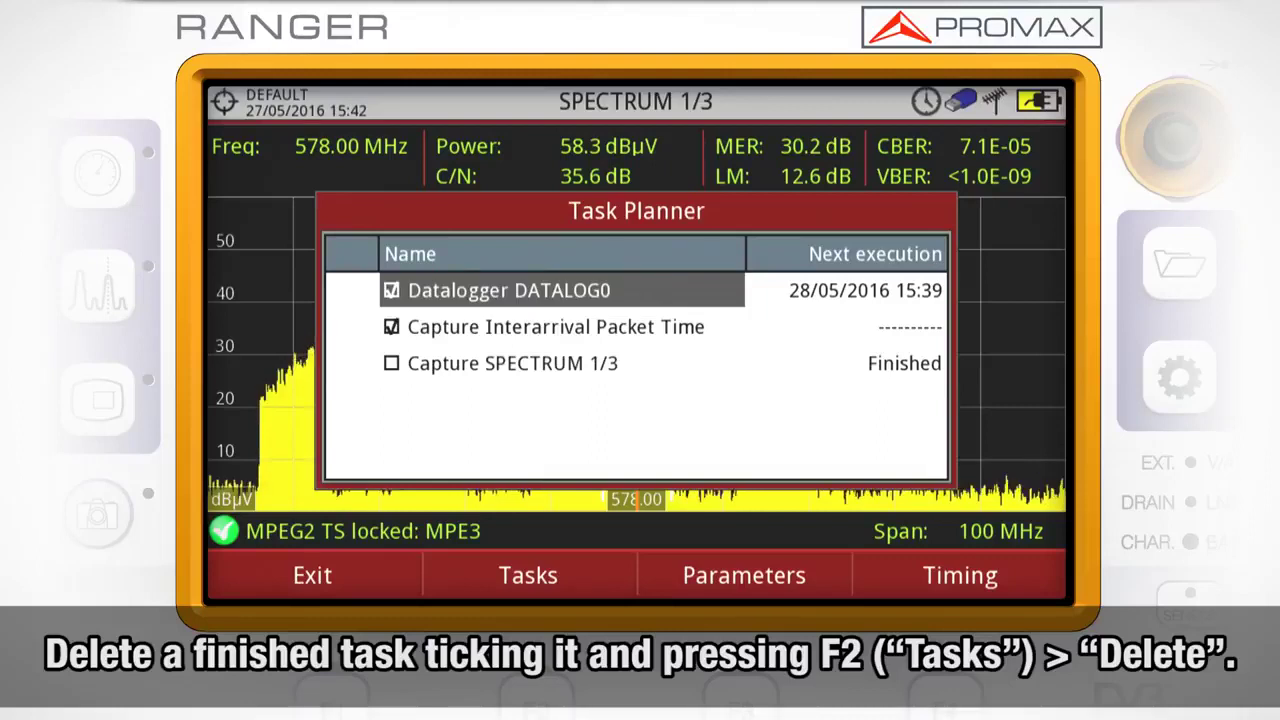
pyautogui.press('F2')
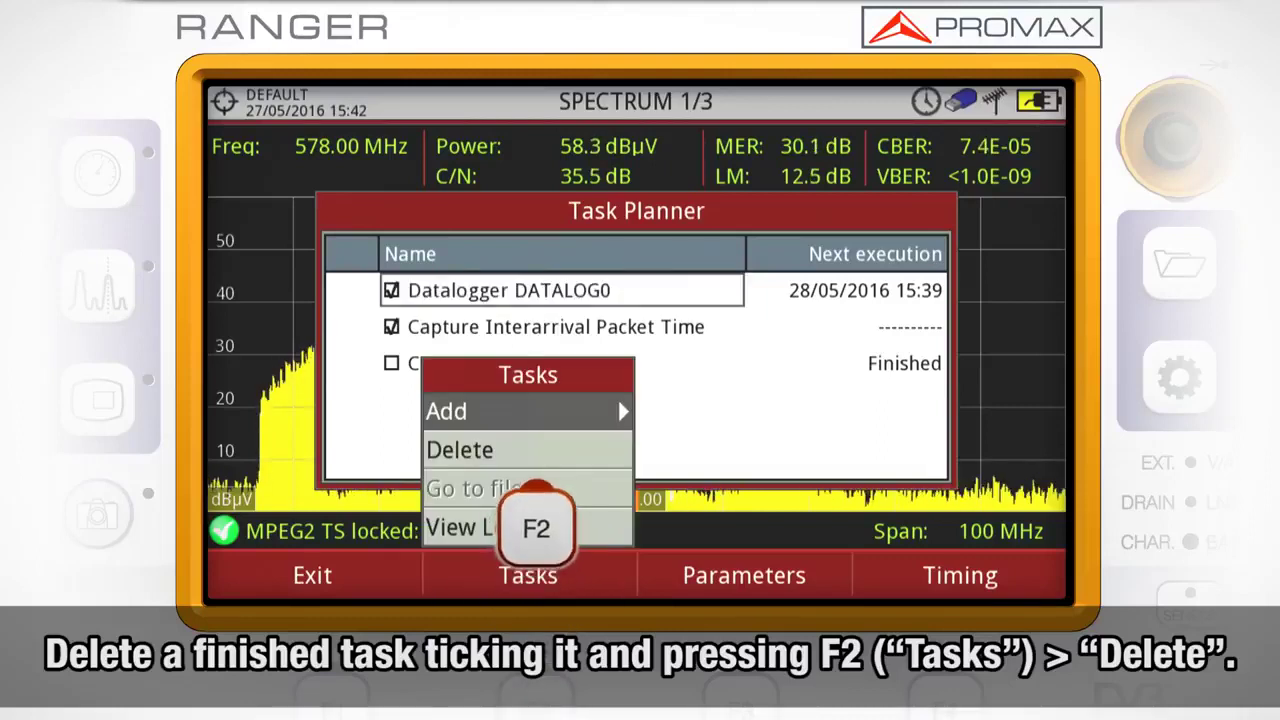
pyautogui.press('Down')
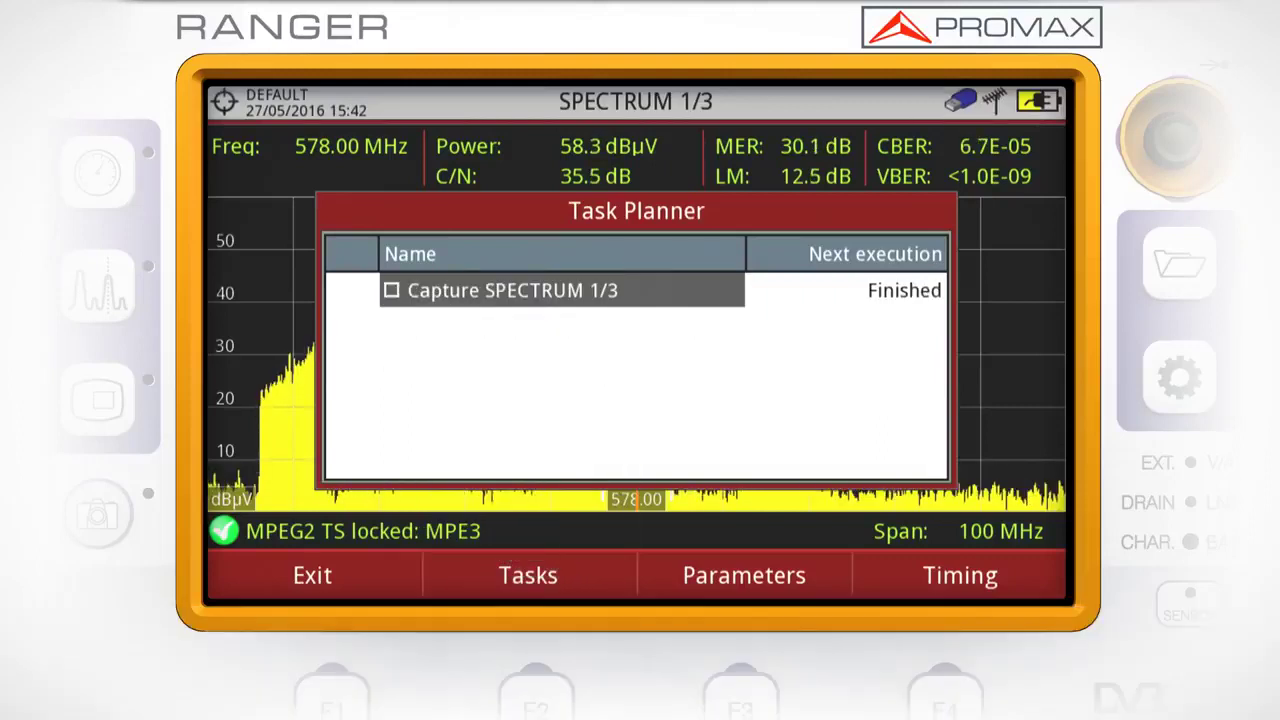